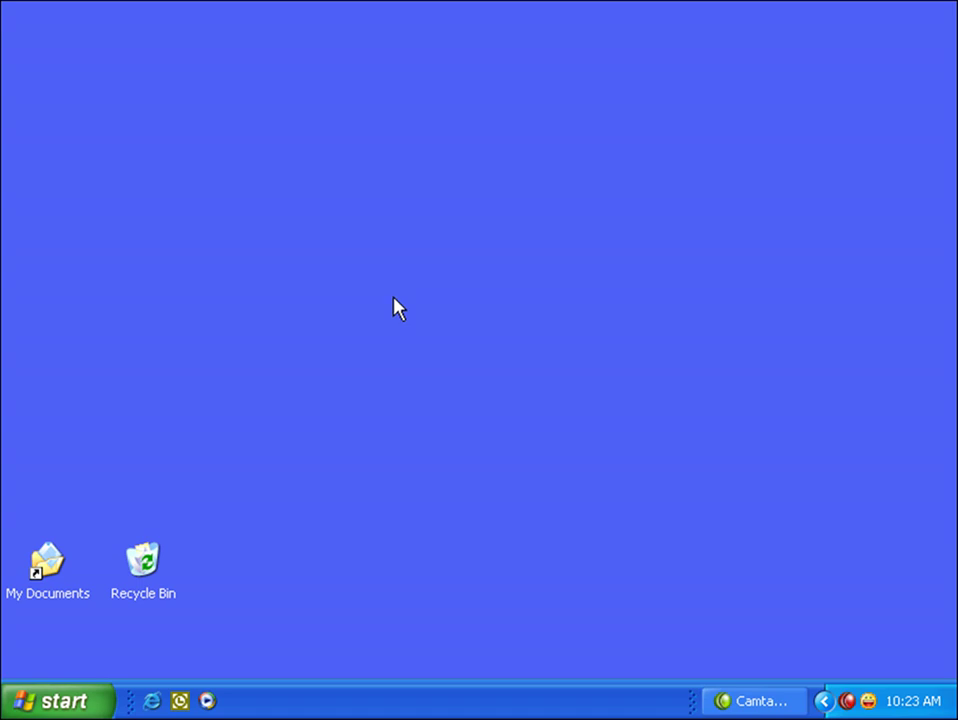
Launch OrCAD Capture, checking out the Capture feature from the Capture suite
left_click(72, 698)
left_click(186, 615)
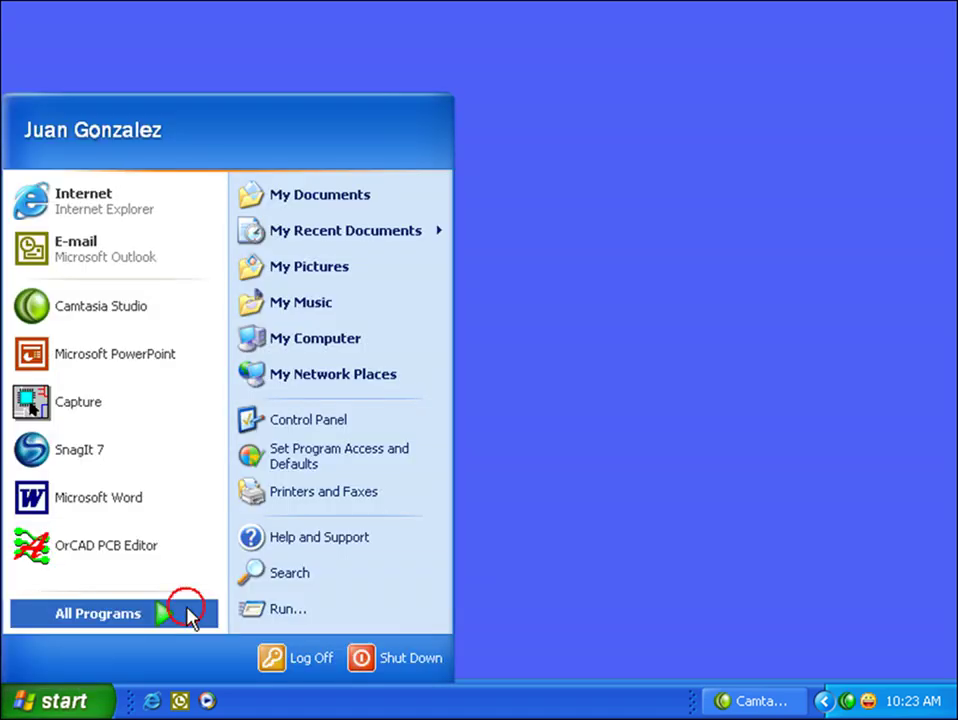
mouse_move(547, 284)
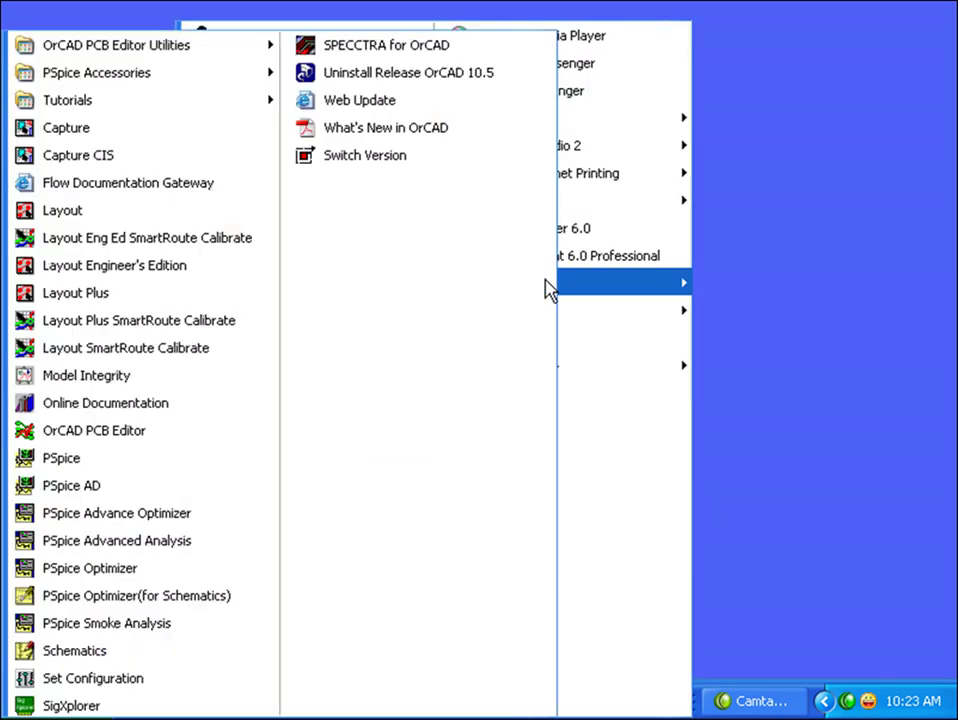
left_click(120, 132)
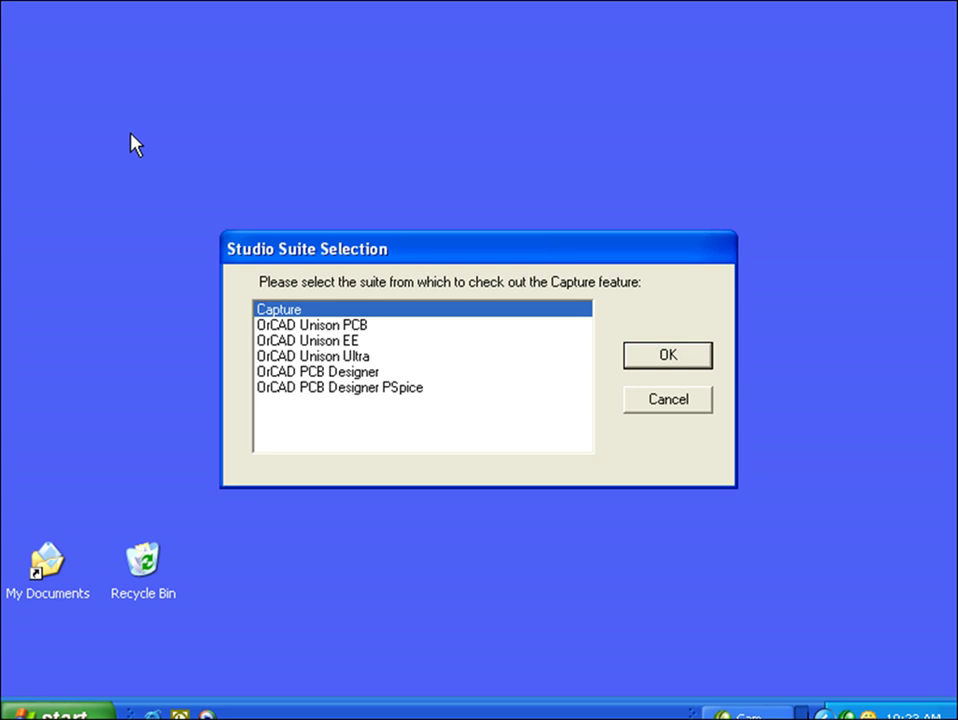
left_click(660, 352)
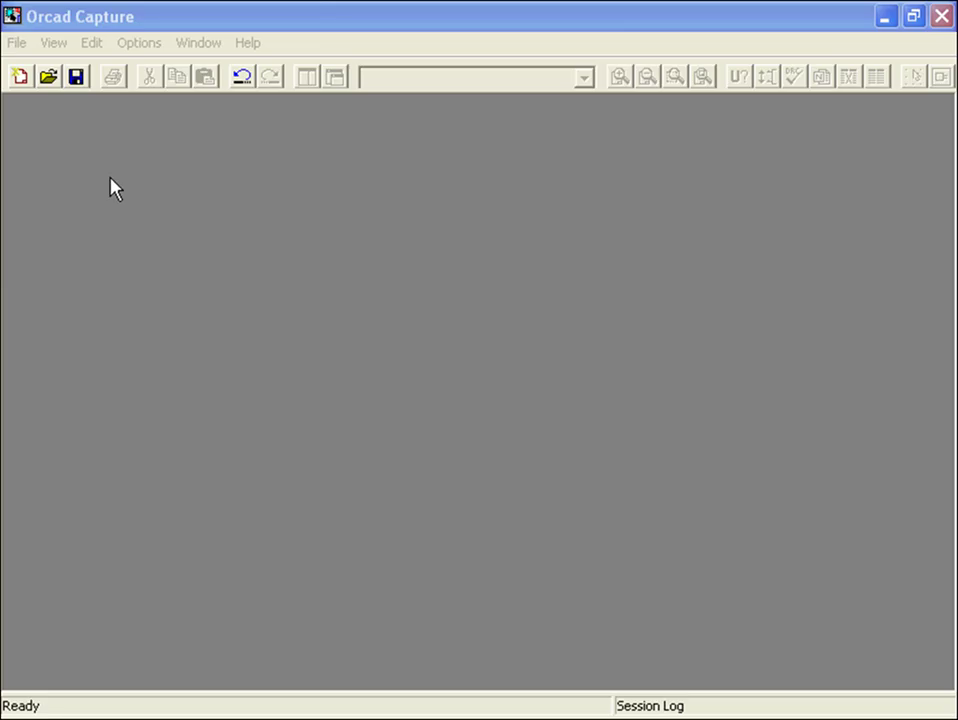
Start a new project and go through the four project types, settling on Analog or Mixed A/D
left_click(14, 46)
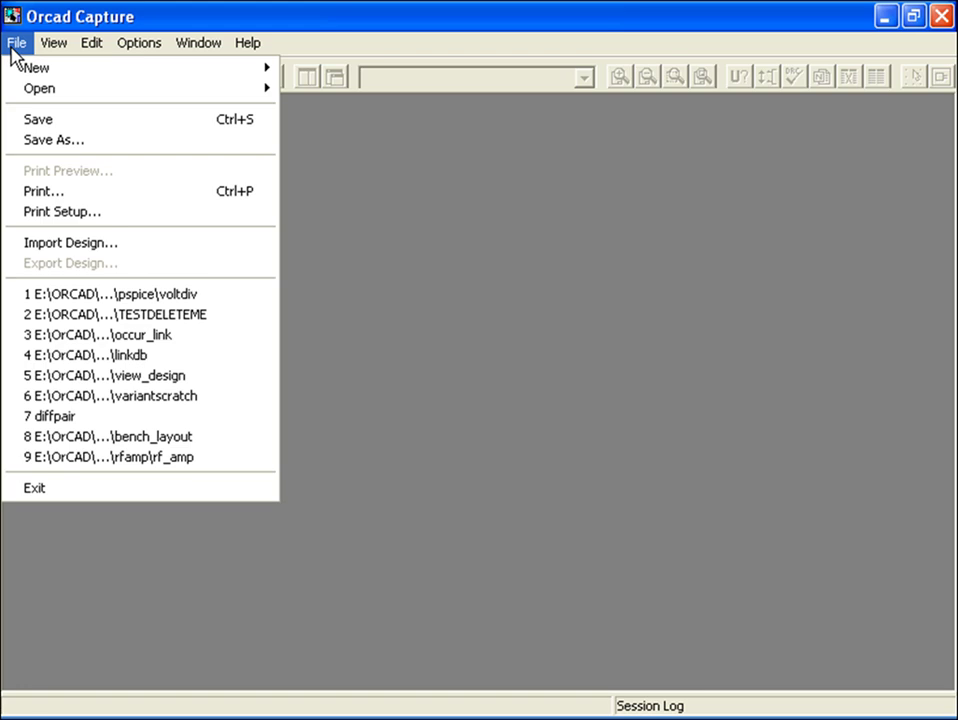
mouse_move(145, 68)
left_click(318, 67)
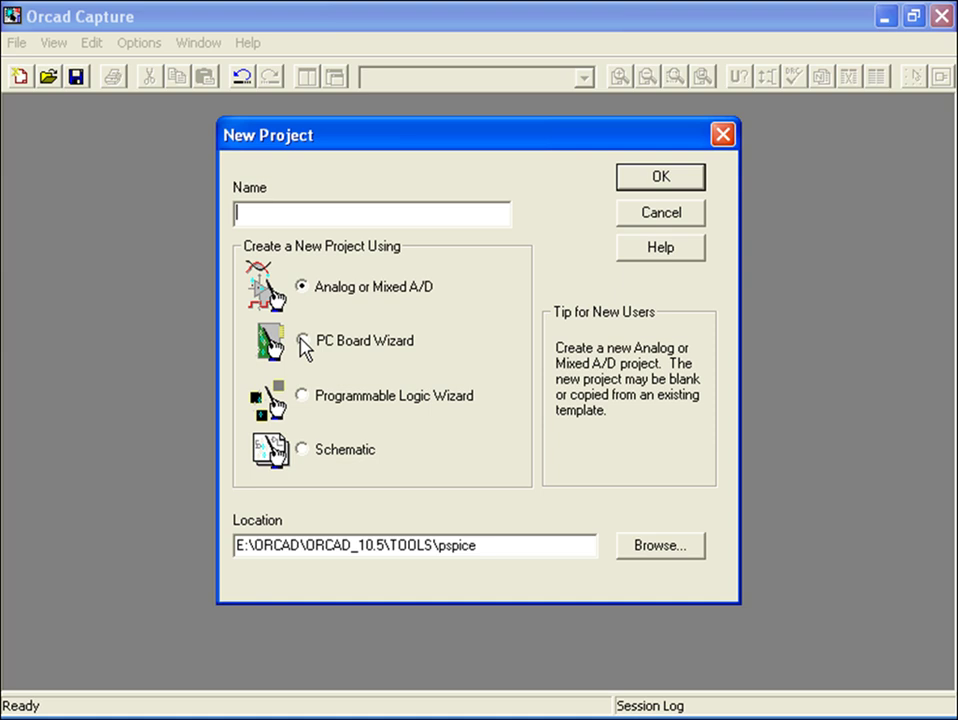
left_click(302, 341)
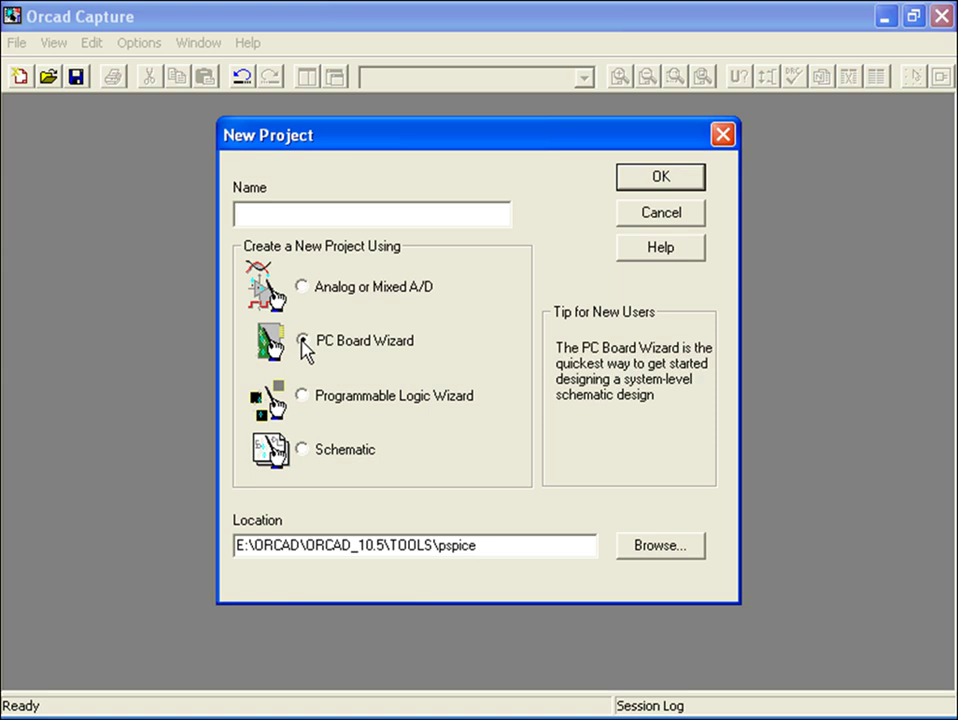
left_click(302, 395)
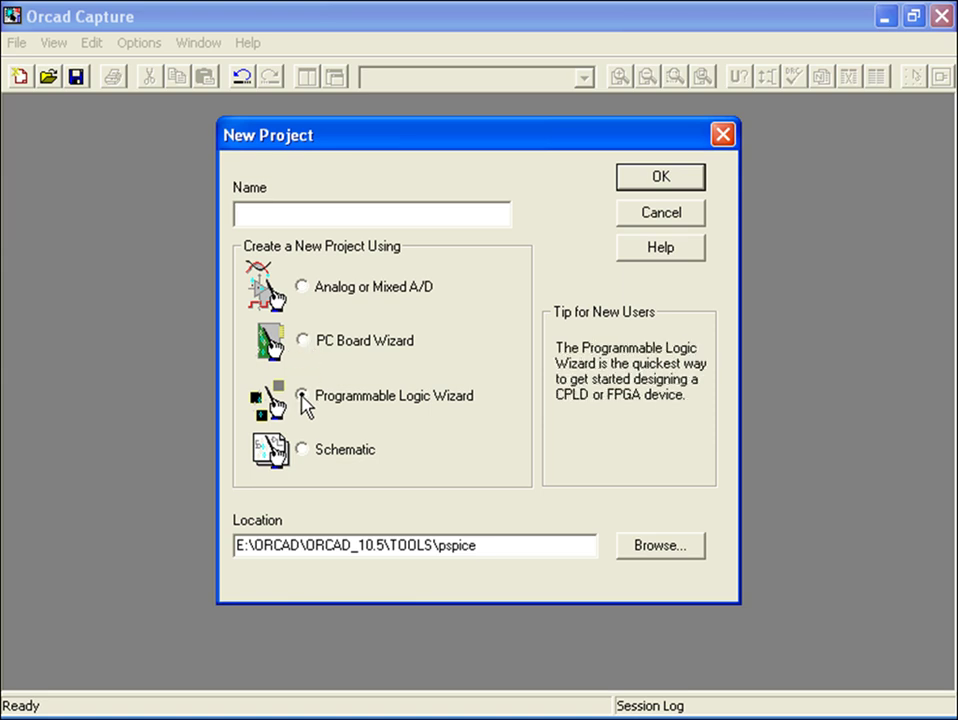
left_click(302, 449)
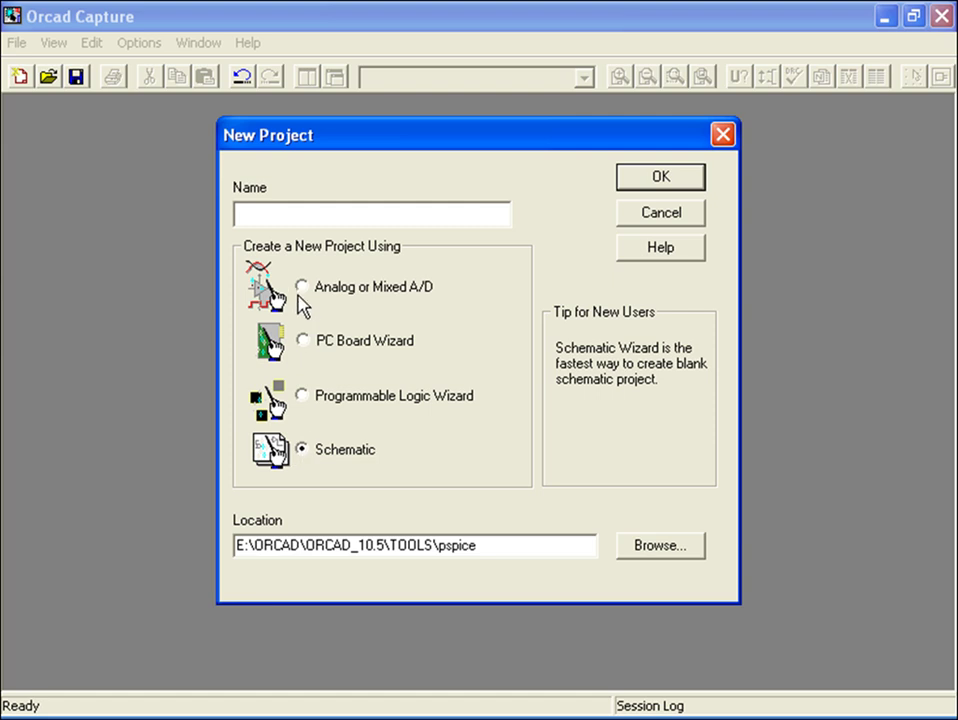
left_click(302, 286)
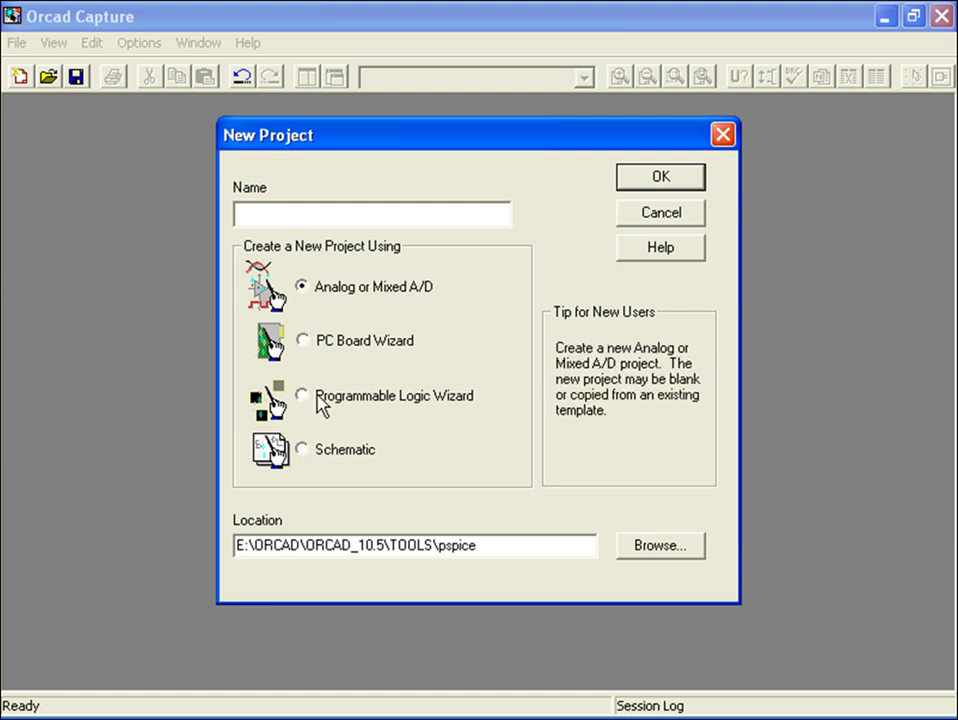
Name the project voltdiv and create it as a blank PSpice project
left_click(316, 525)
left_click(265, 212)
type("voltdiv")
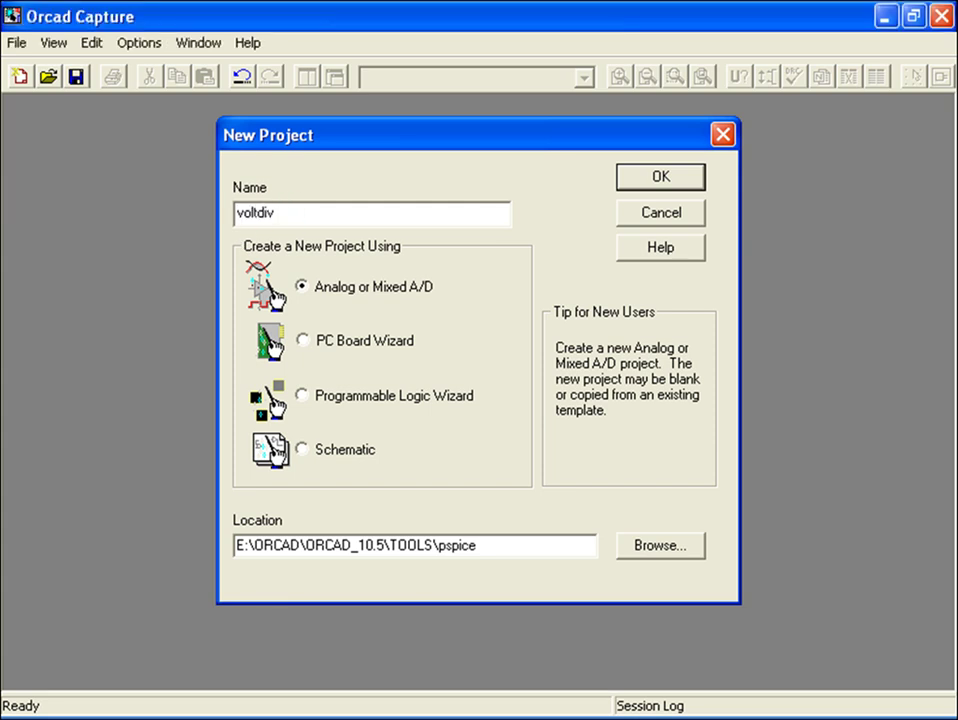
key("Return")
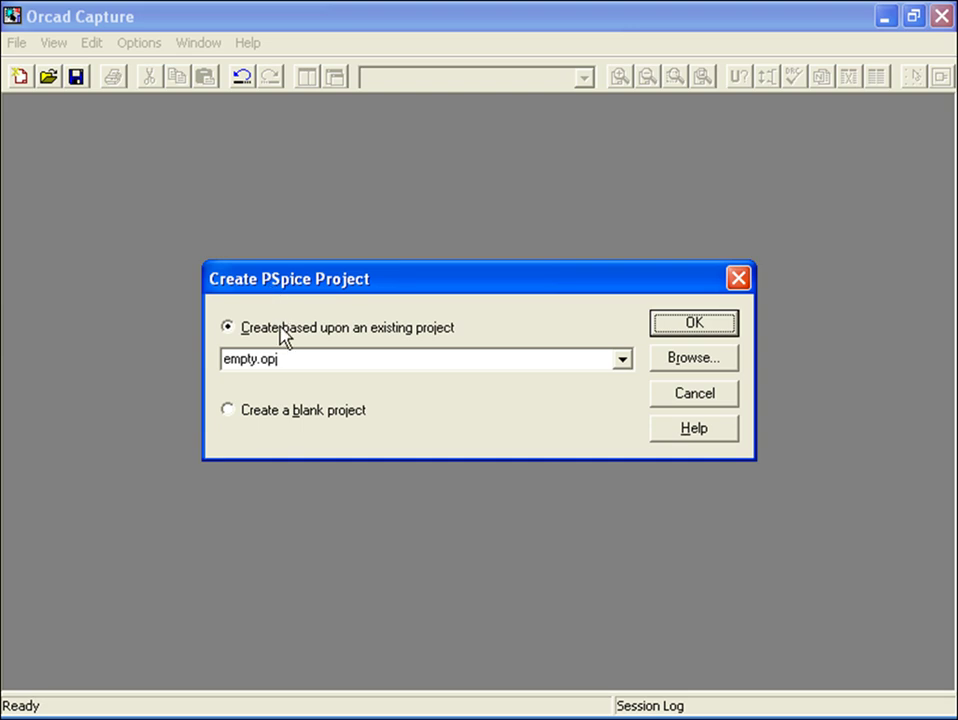
left_click(230, 411)
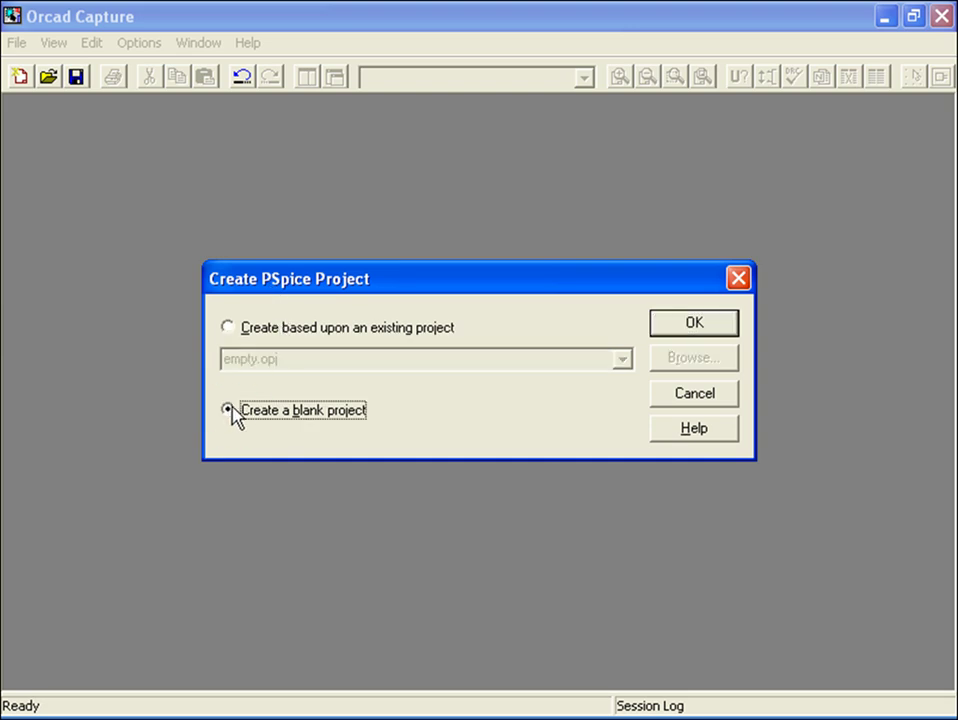
left_click(694, 325)
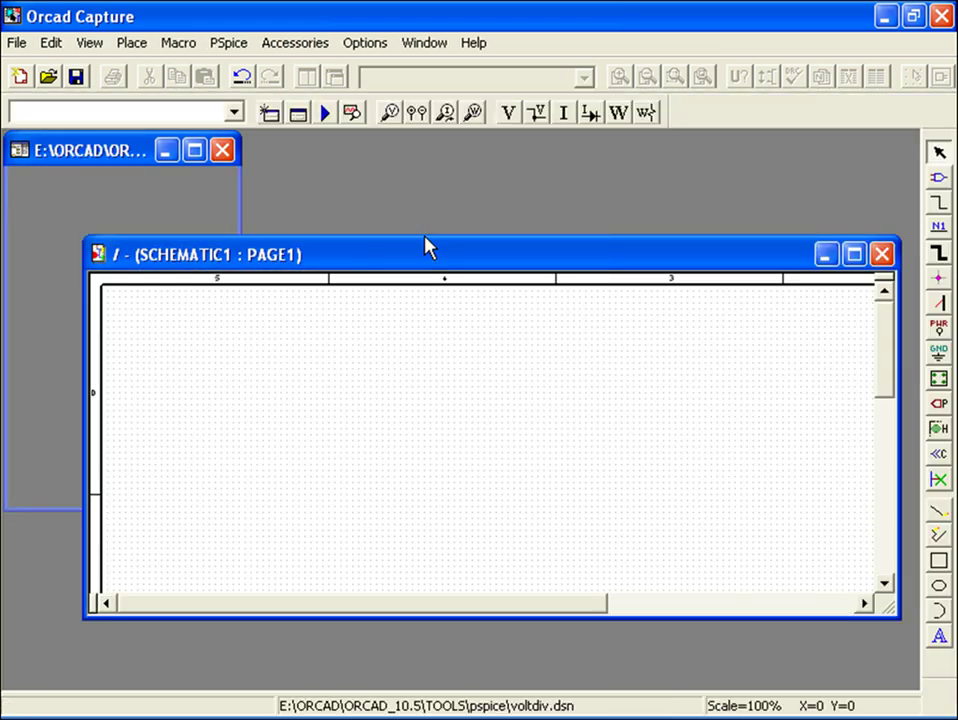
Examine the voltdiv project's hierarchy and its file tree, including the Outputs and PSpice Resources folders
left_click(130, 150)
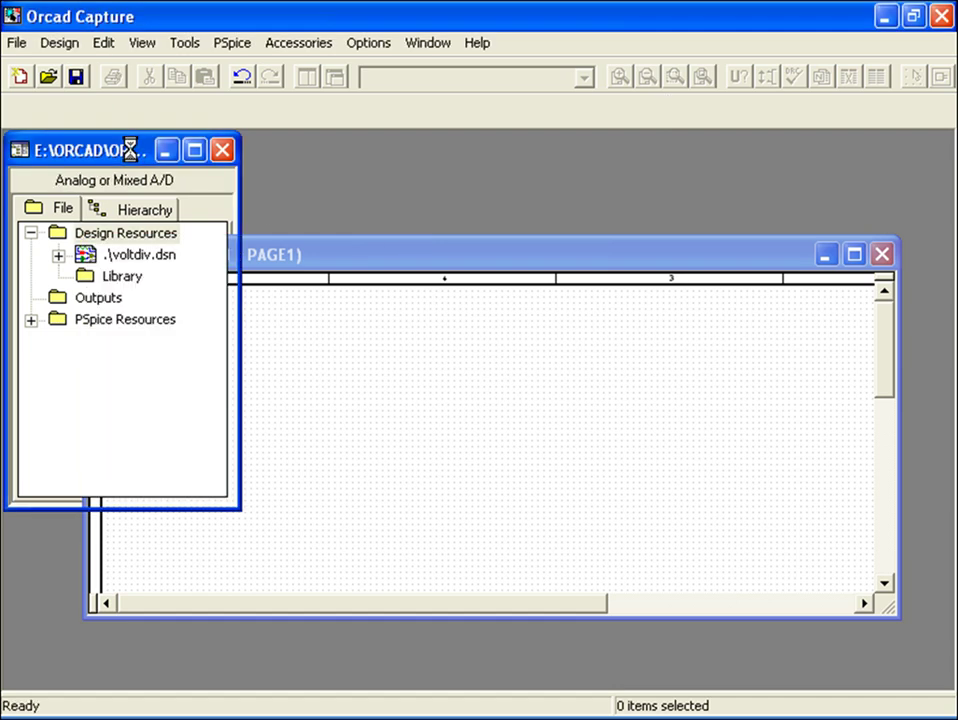
left_click(136, 208)
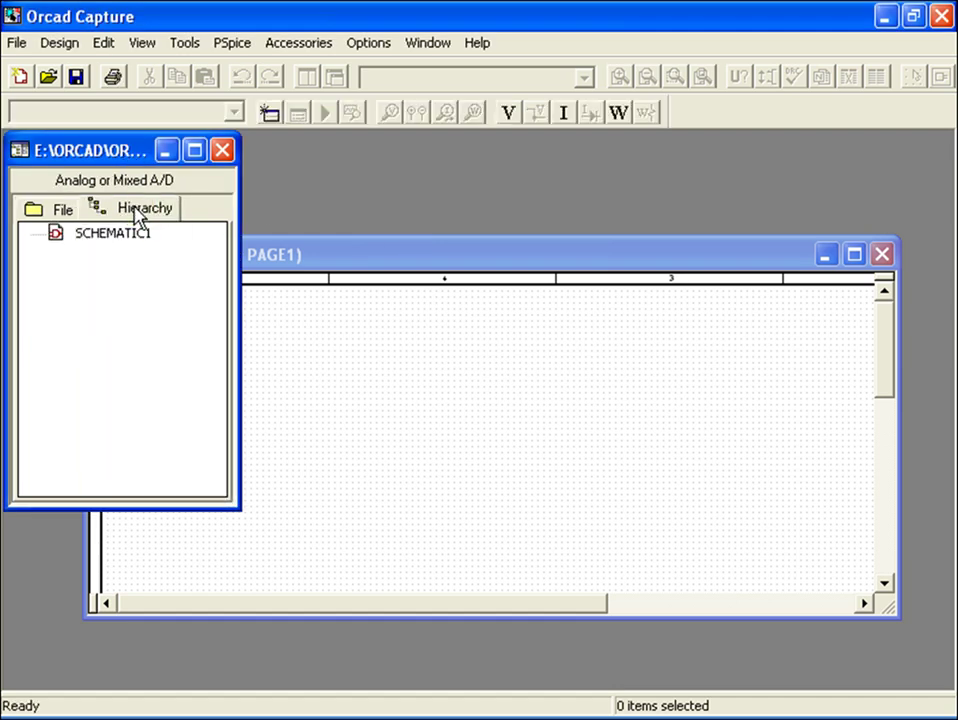
left_click(66, 211)
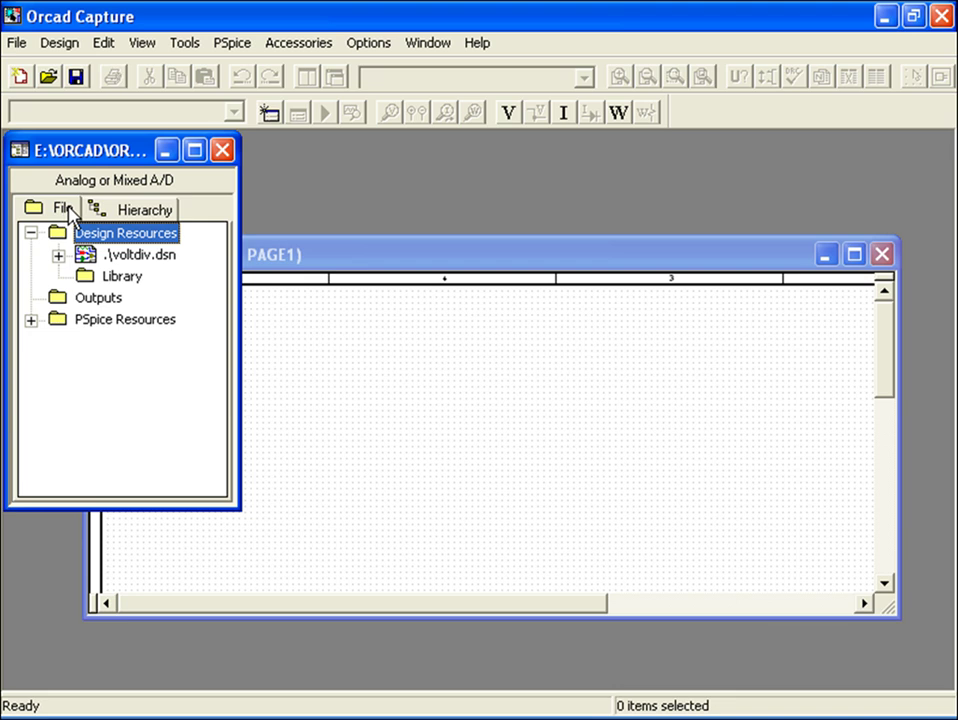
left_click(90, 236)
left_click(94, 302)
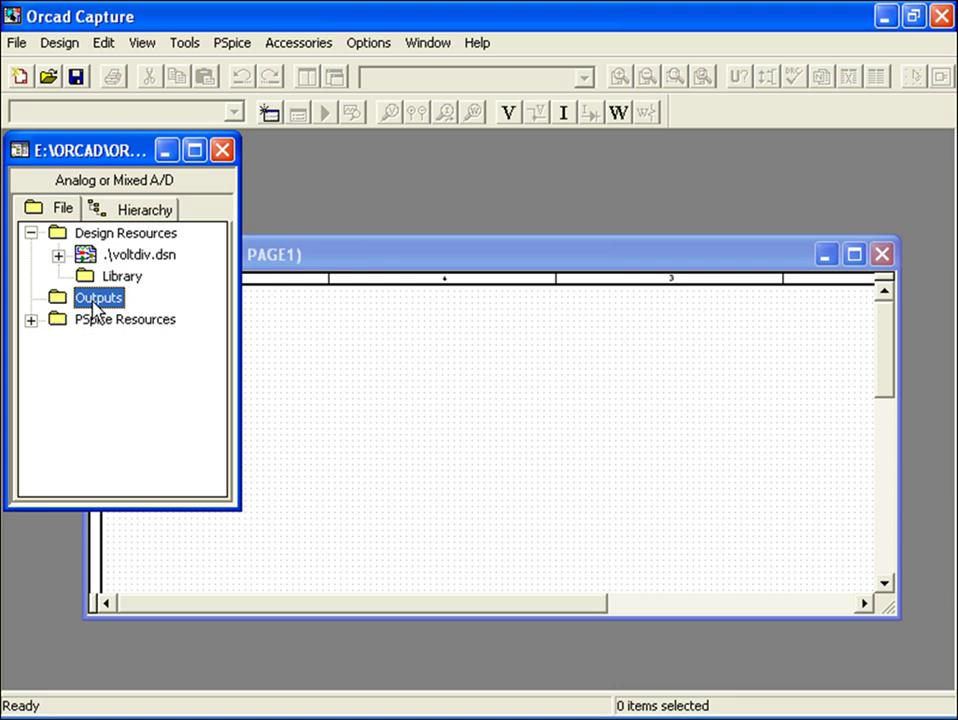
left_click(31, 320)
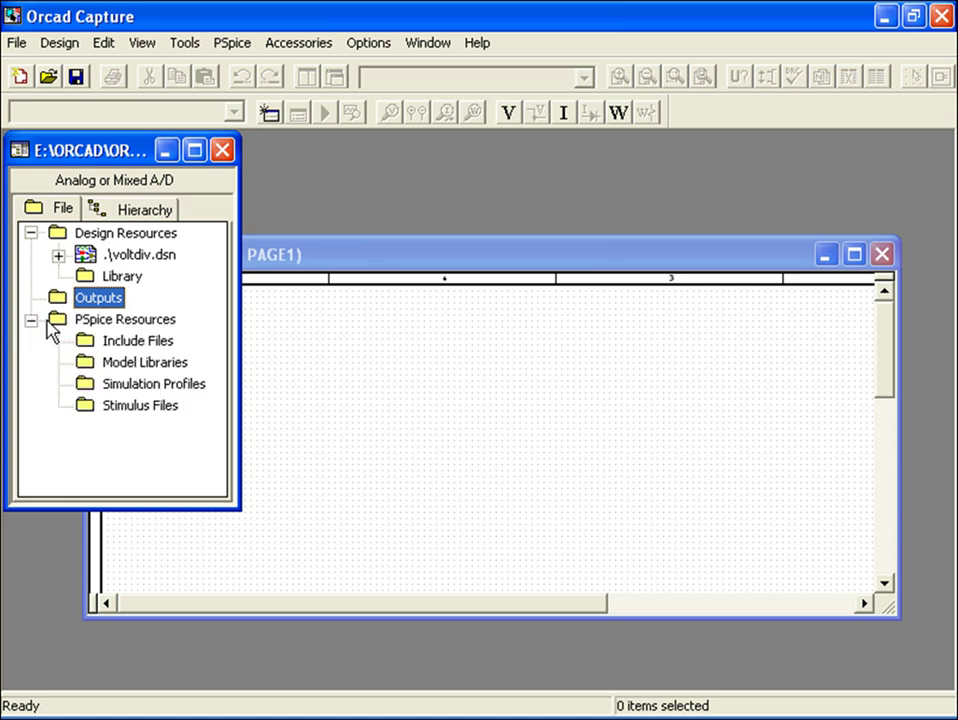
left_click(140, 320)
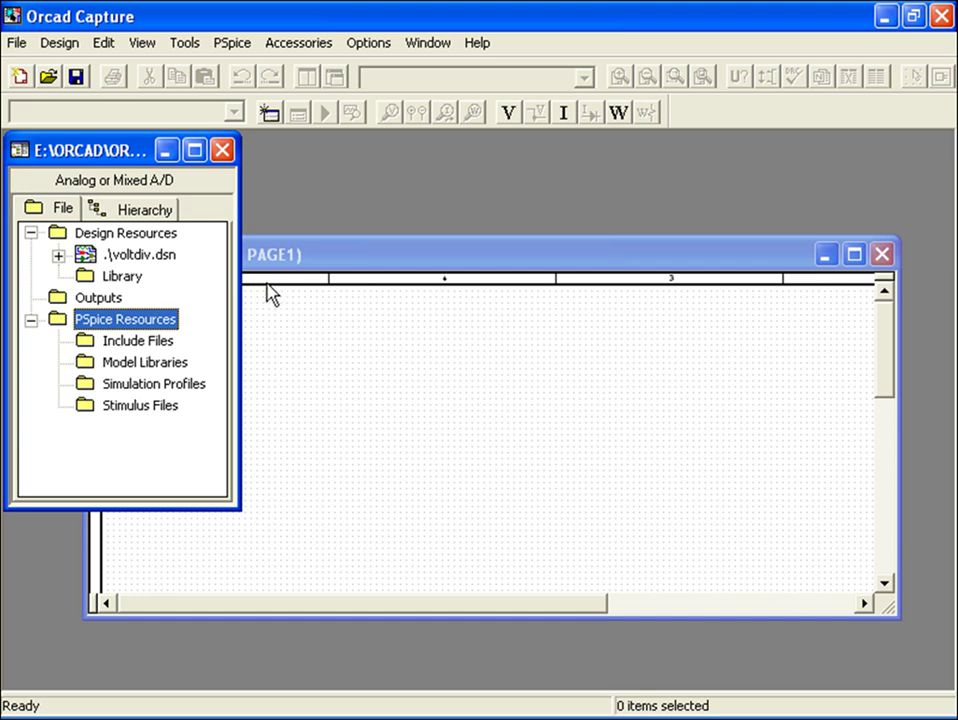
Maximize the schematic page and add the analog and source PSpice libraries to the part placement libraries
left_click(858, 262)
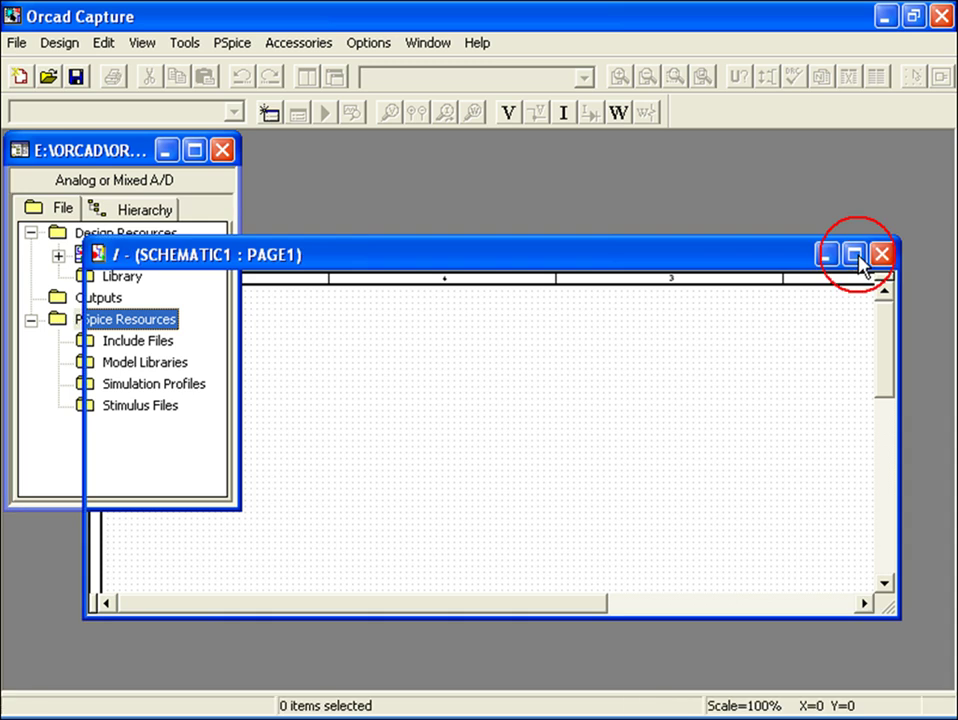
left_click(856, 256)
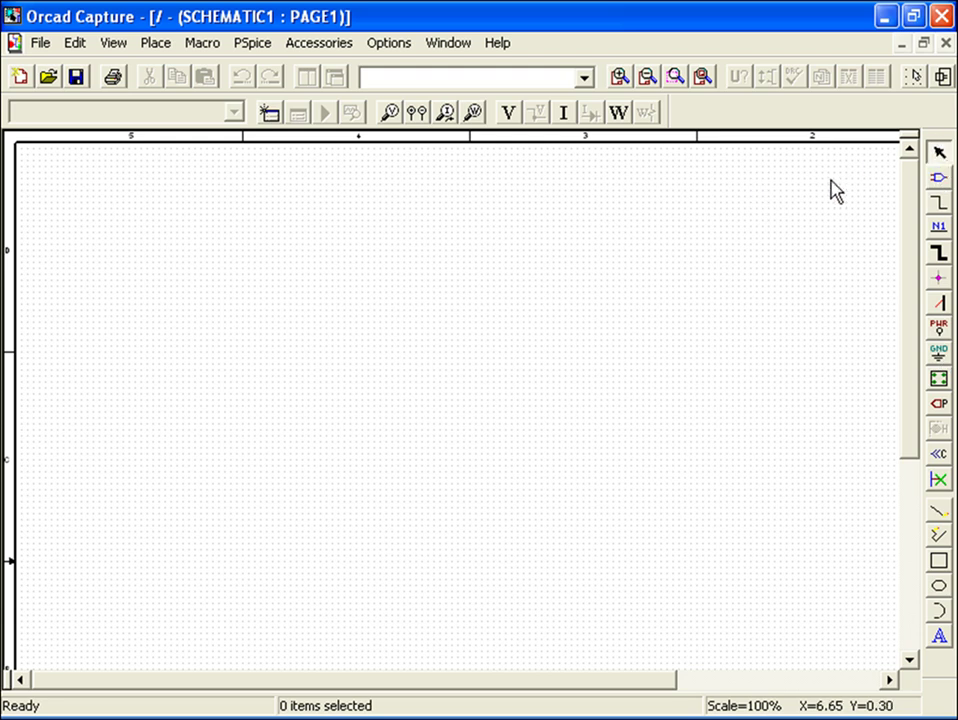
left_click(938, 182)
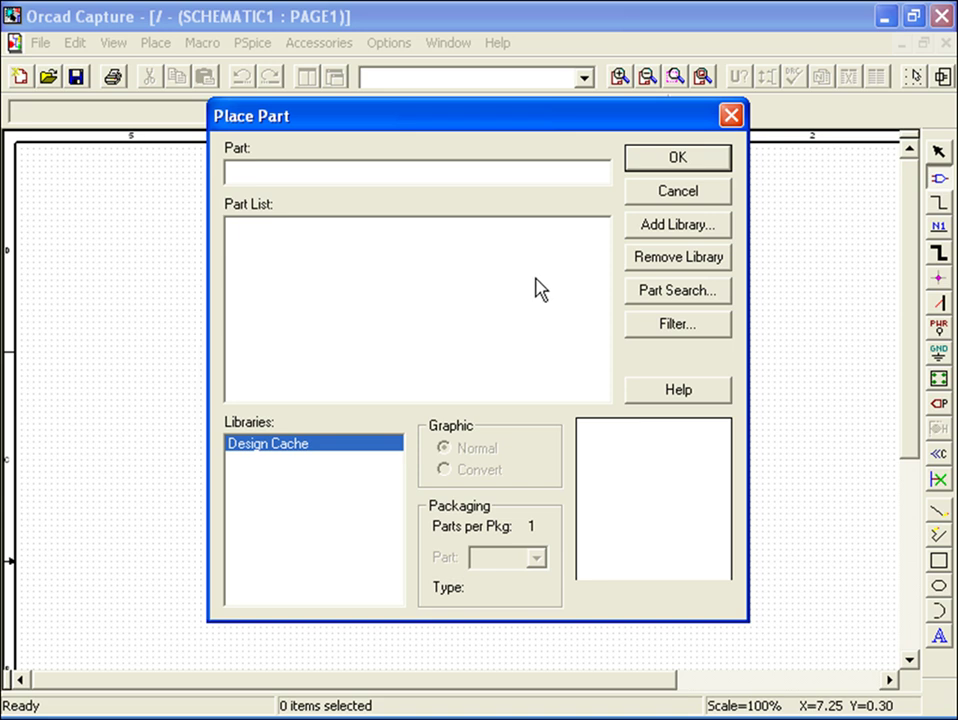
left_click(670, 226)
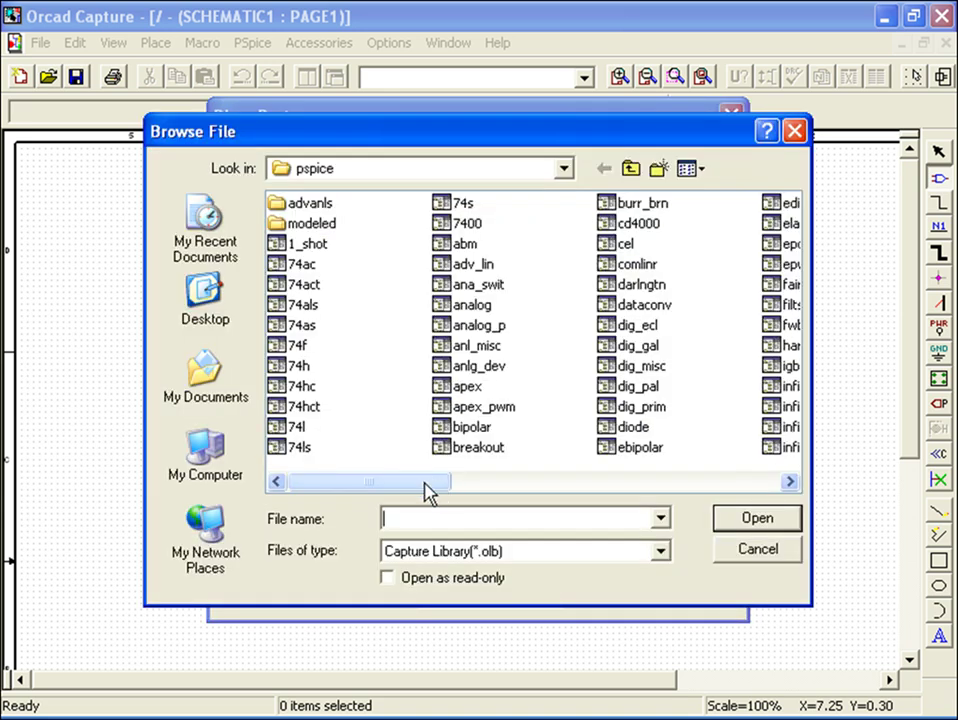
left_click_drag(425, 492, 480, 492)
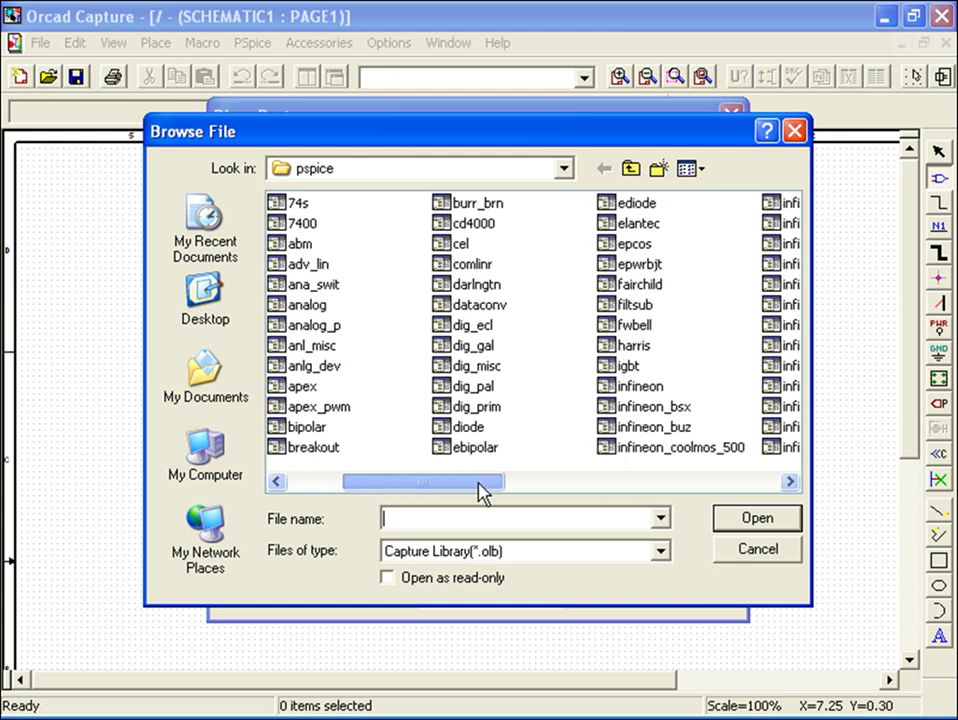
left_click(311, 306)
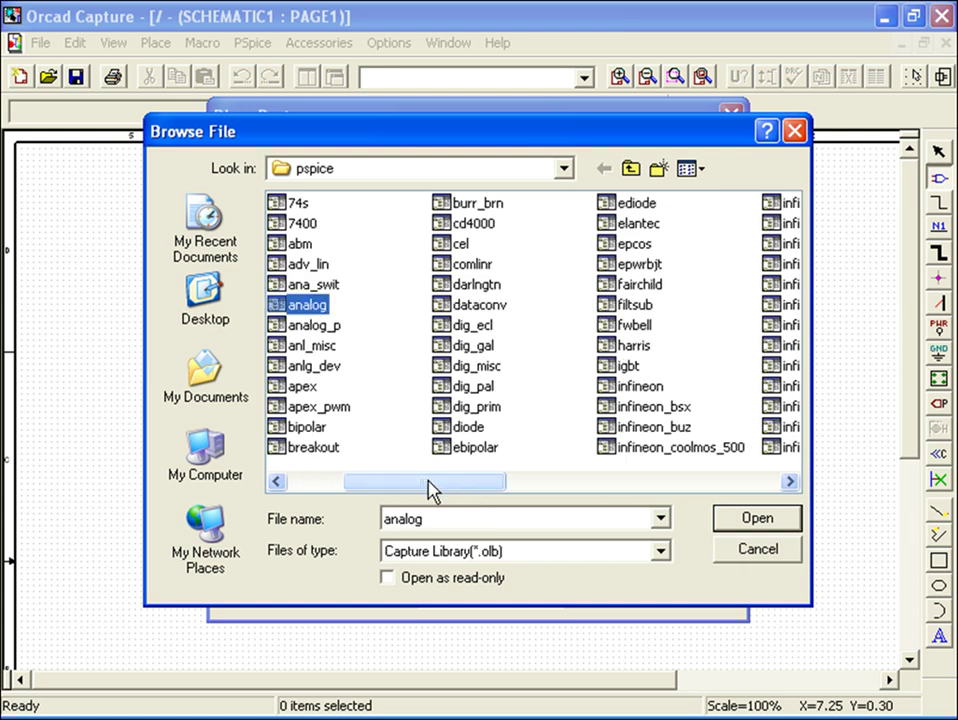
left_click_drag(428, 490, 530, 492)
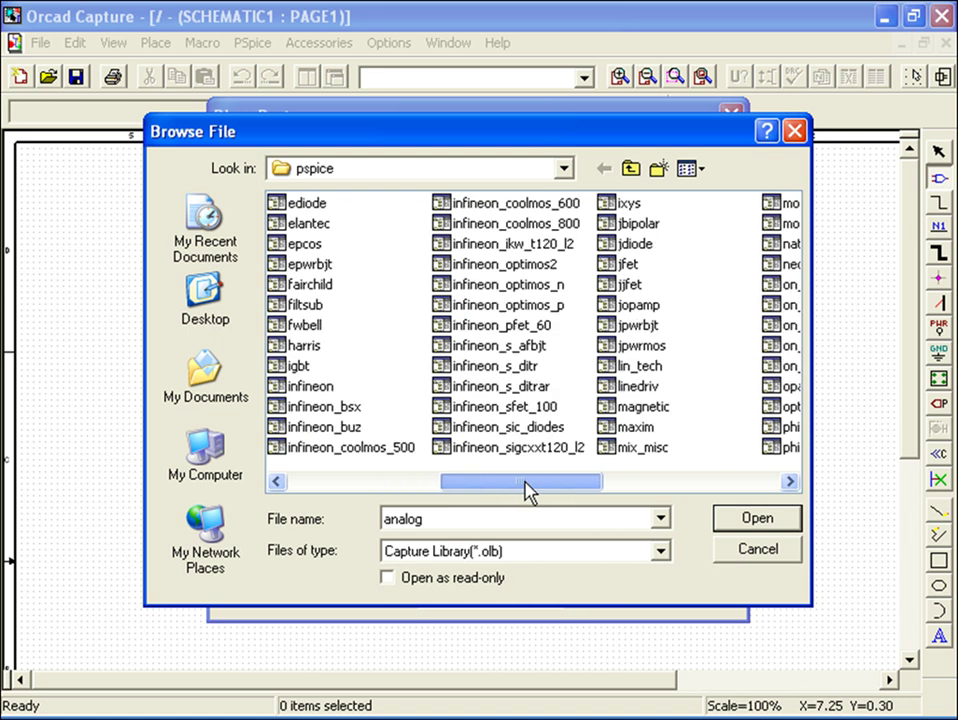
left_click_drag(530, 492, 655, 490)
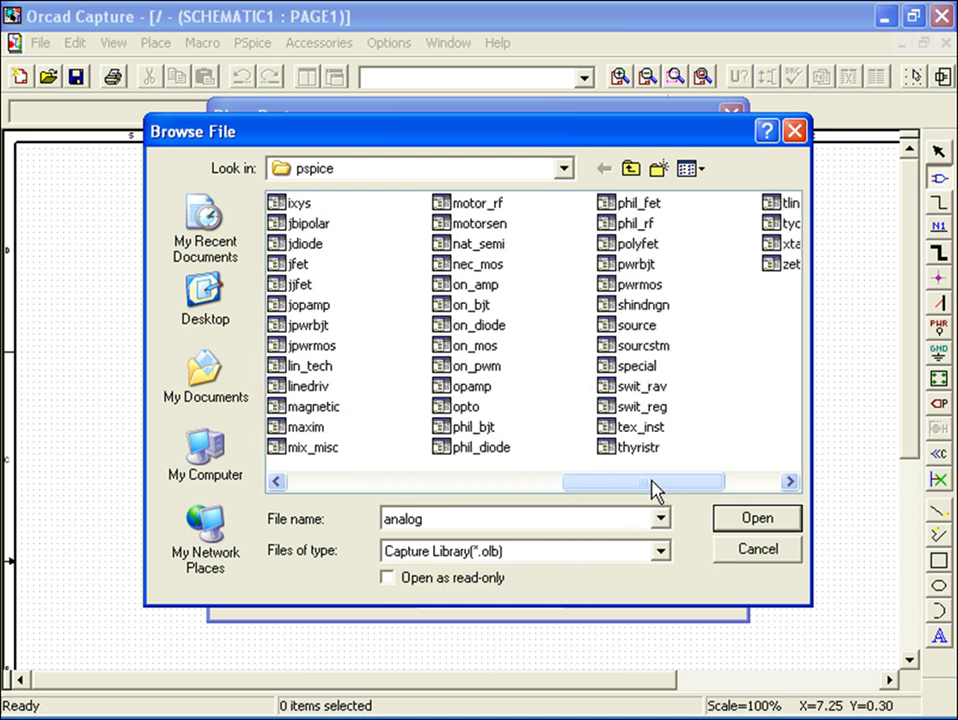
left_click(634, 327, "ctrl")
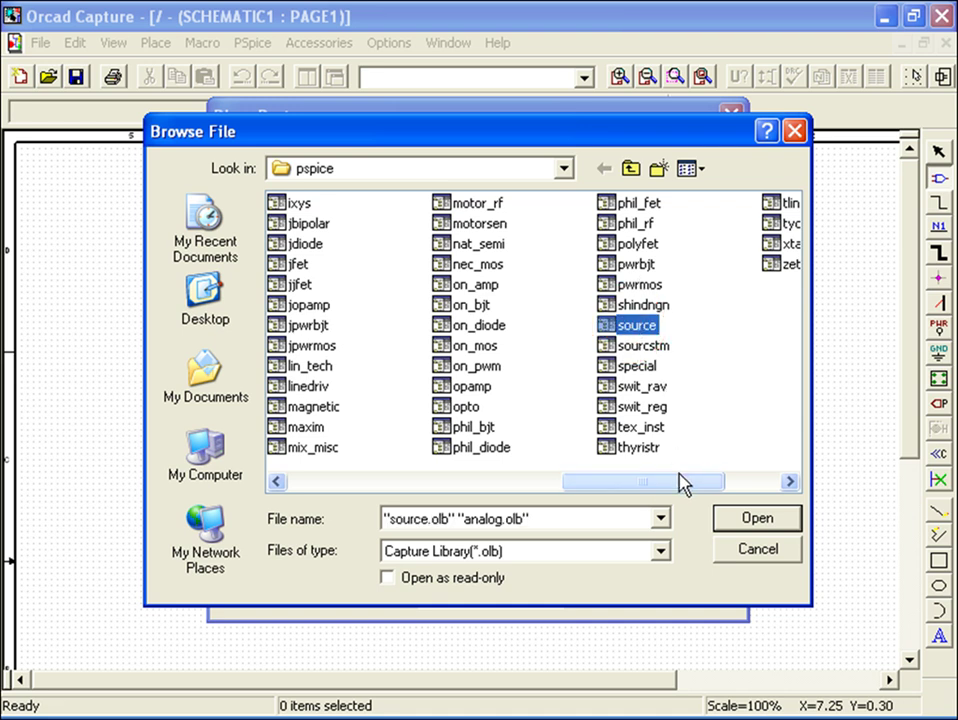
left_click(755, 525)
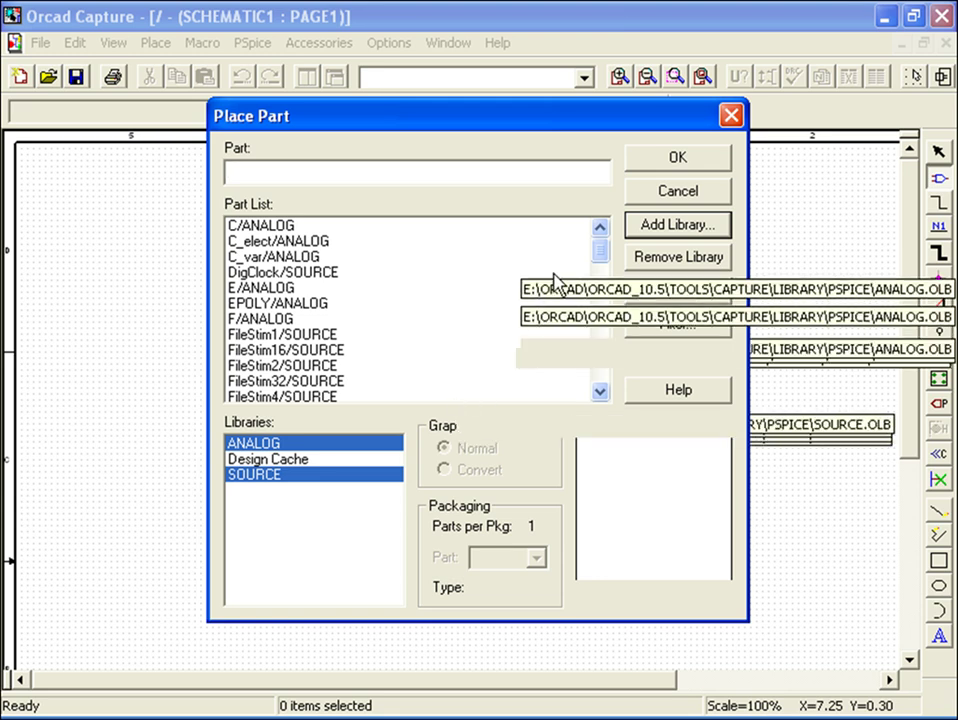
Place a horizontal resistor R from the ANALOG library on the schematic page at about X=2.70, Y=1.15
mouse_move(603, 252)
left_mouse_down()
mouse_move(604, 312)
mouse_move(604, 276)
left_mouse_up()
left_click(453, 180)
type("r")
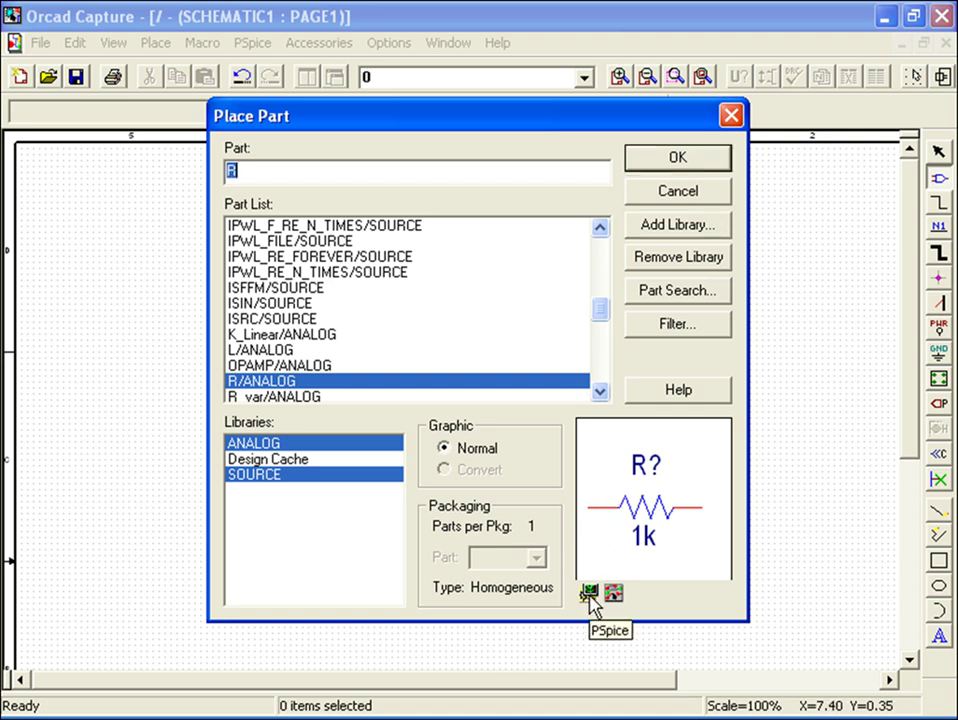
left_click(676, 162)
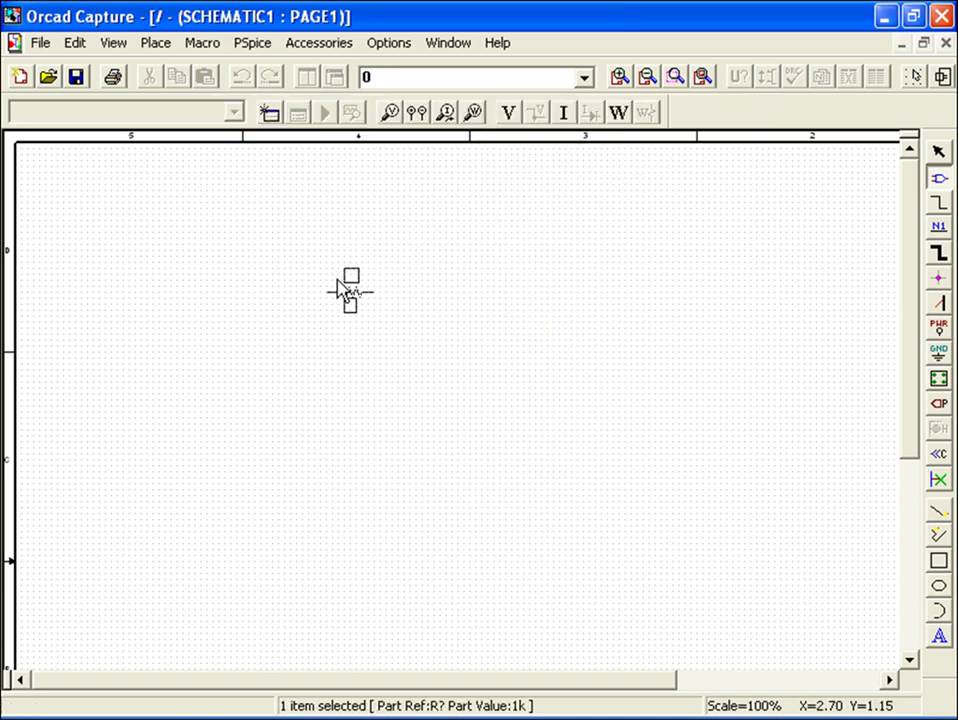
left_click(342, 287)
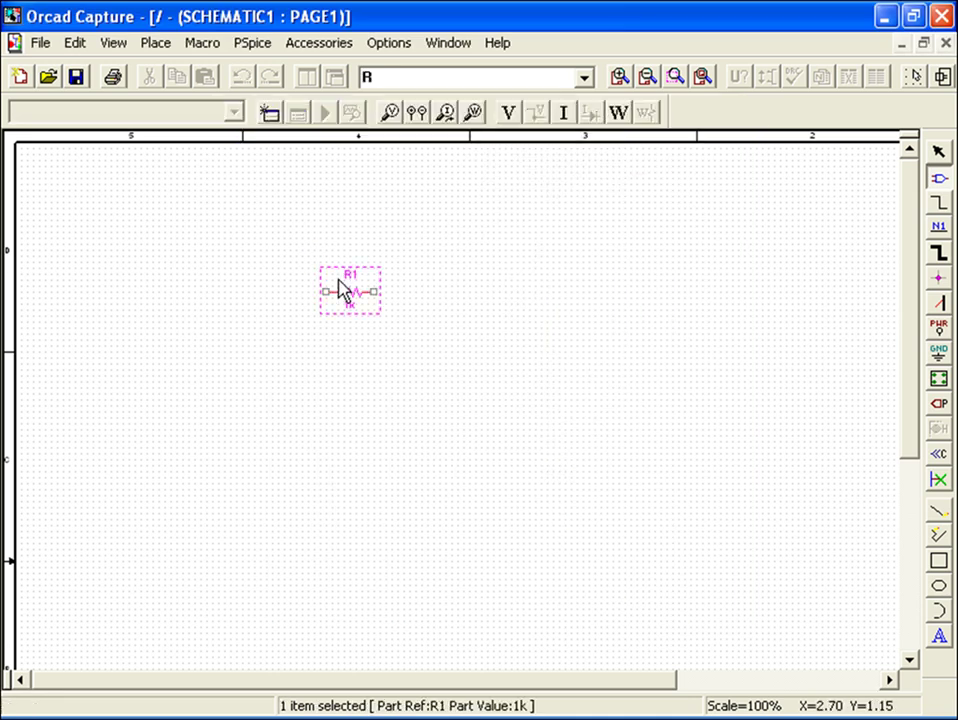
Rotate a second resistor R to vertical and place it below and to the right of R1, at about X=3.45, Y=1.60
key("r")
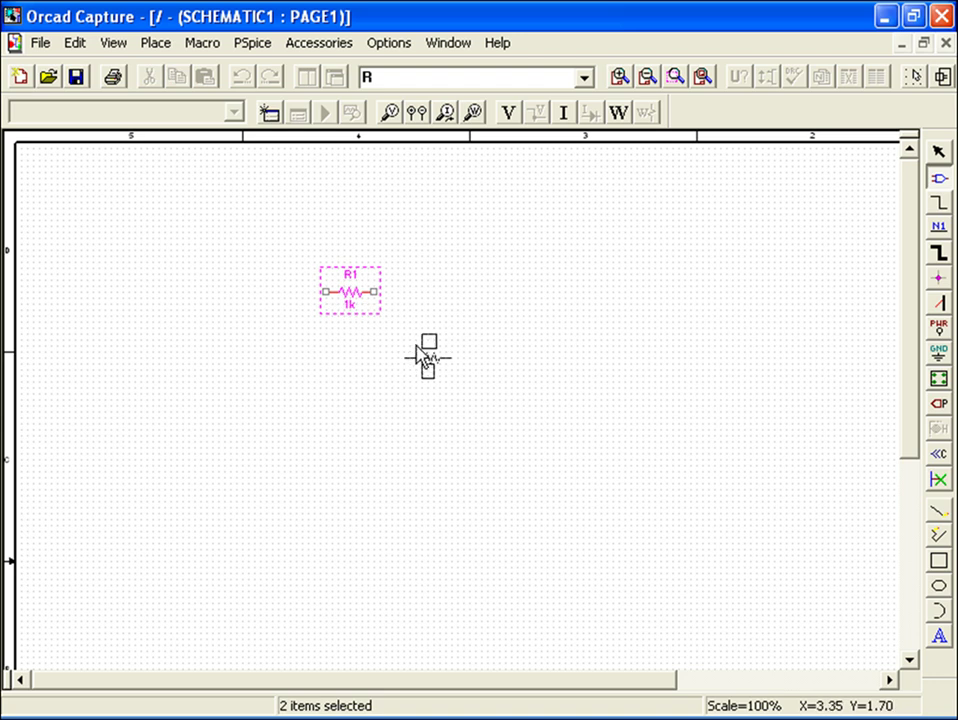
key("r")
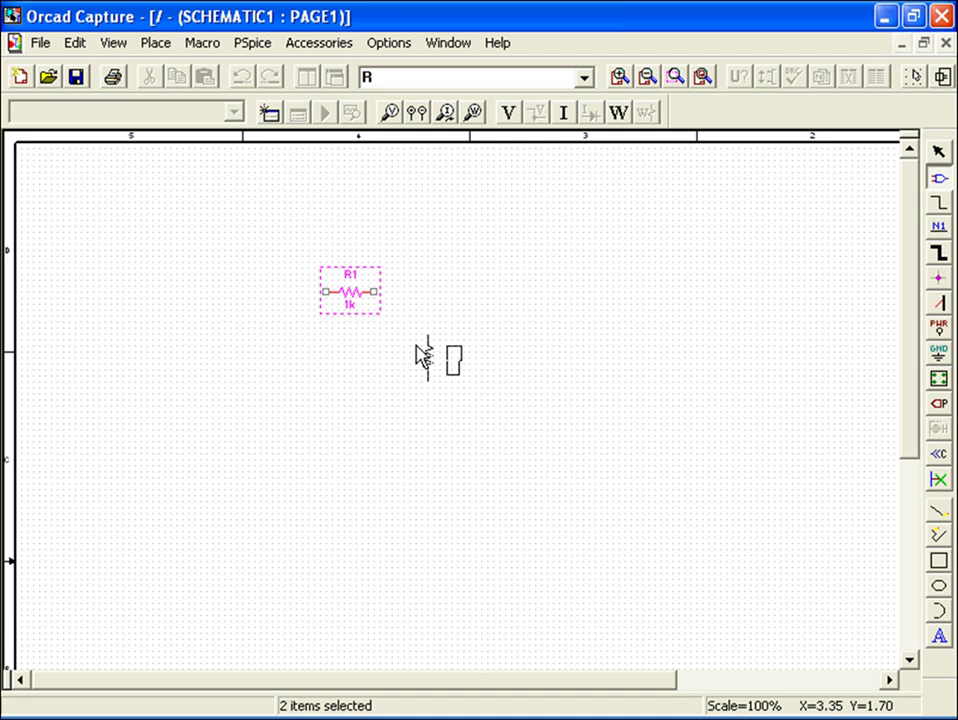
right_click(418, 355)
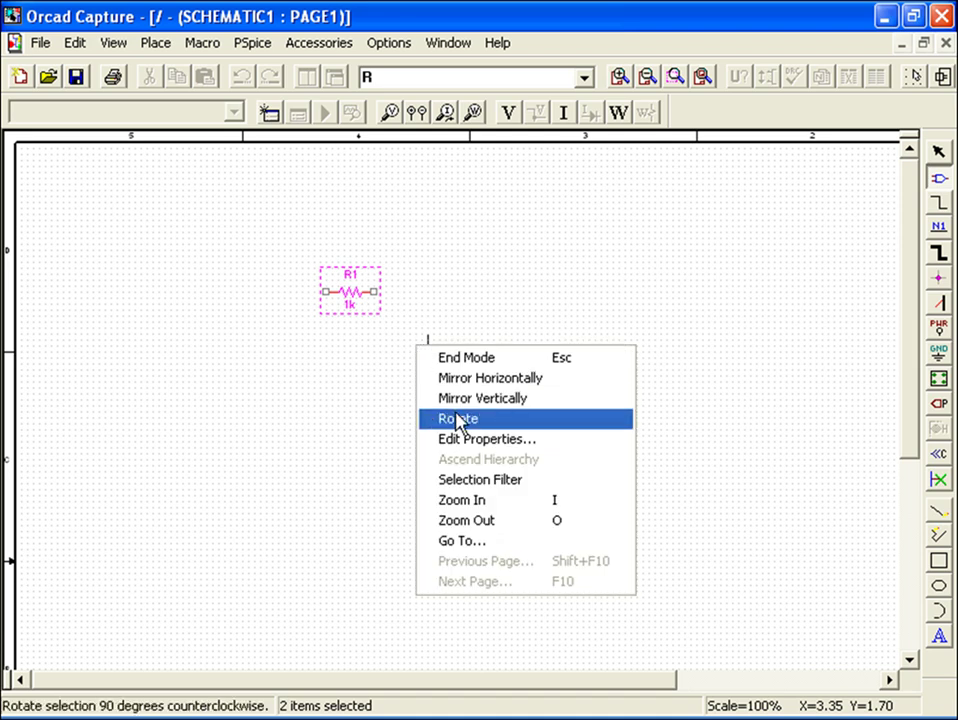
left_click(432, 358)
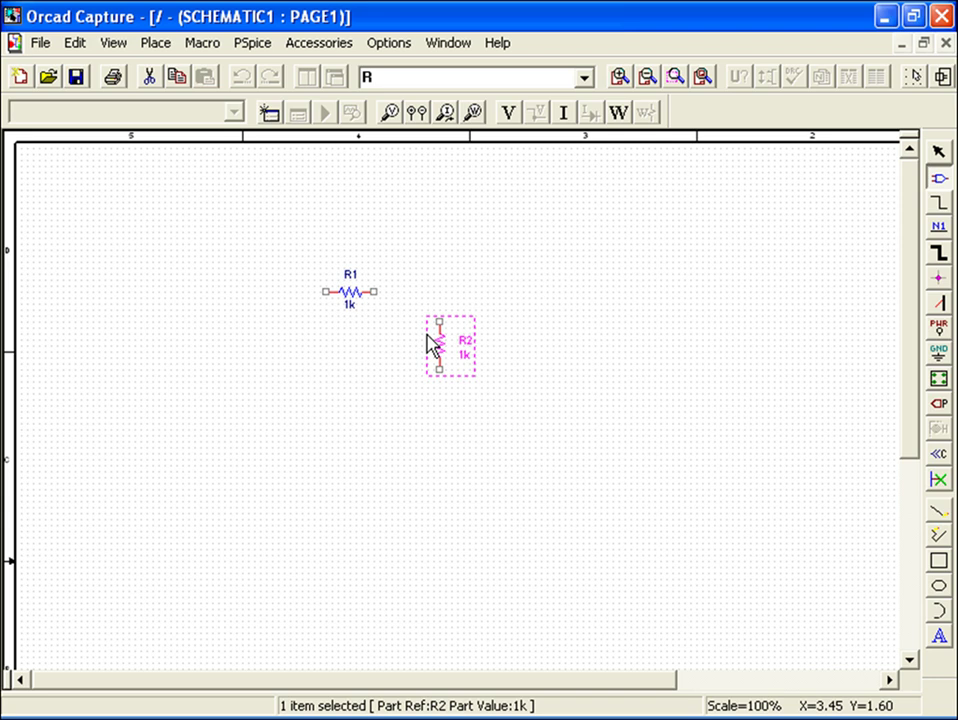
right_click(432, 343)
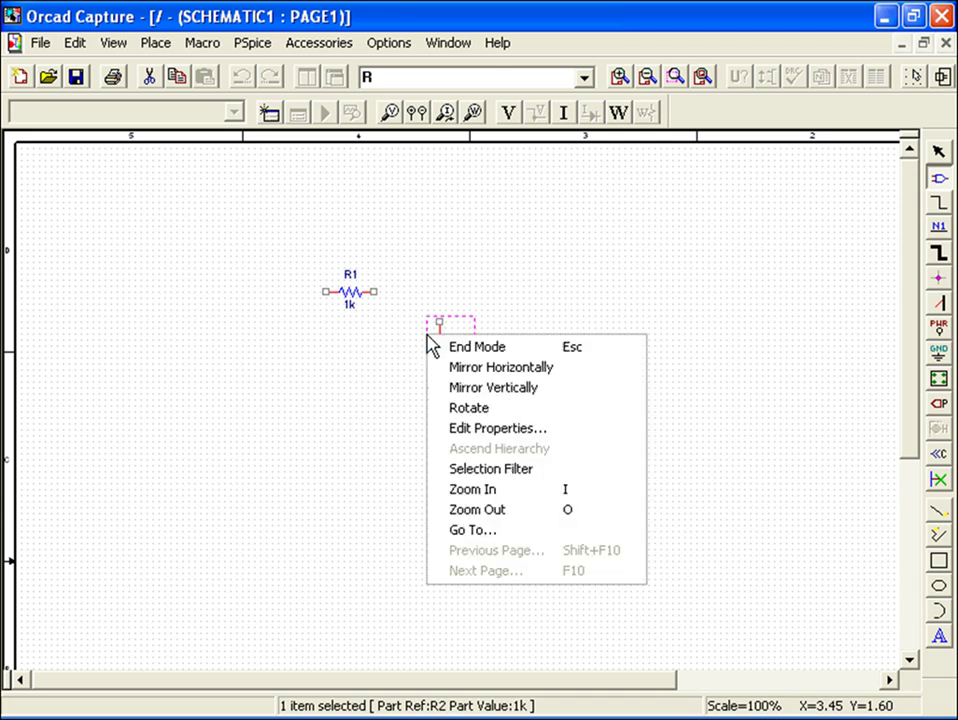
left_click(468, 408)
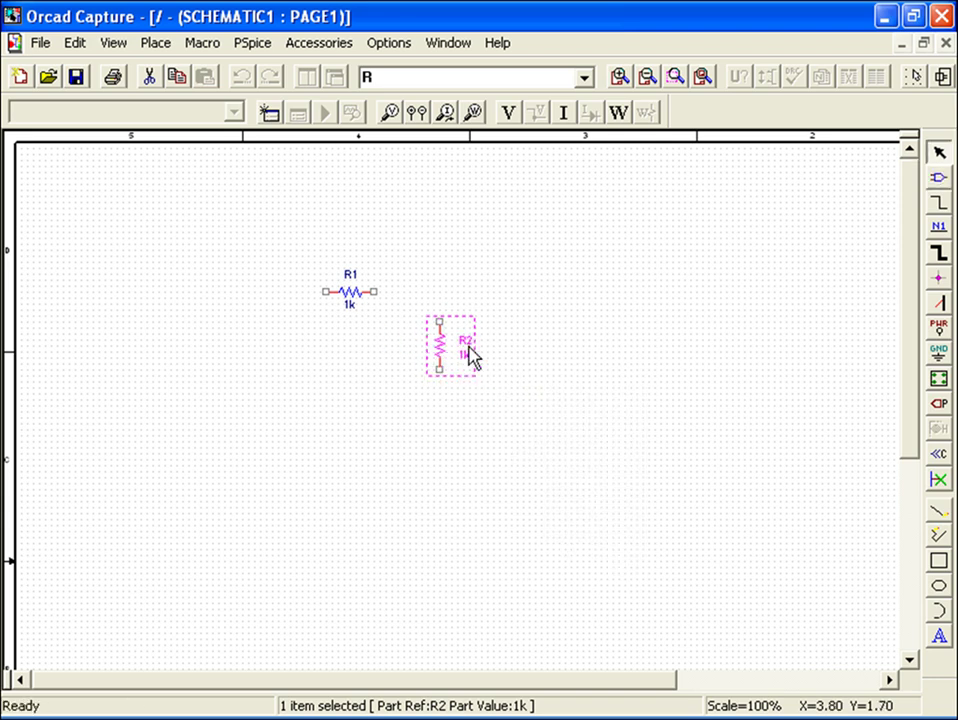
left_click(358, 347)
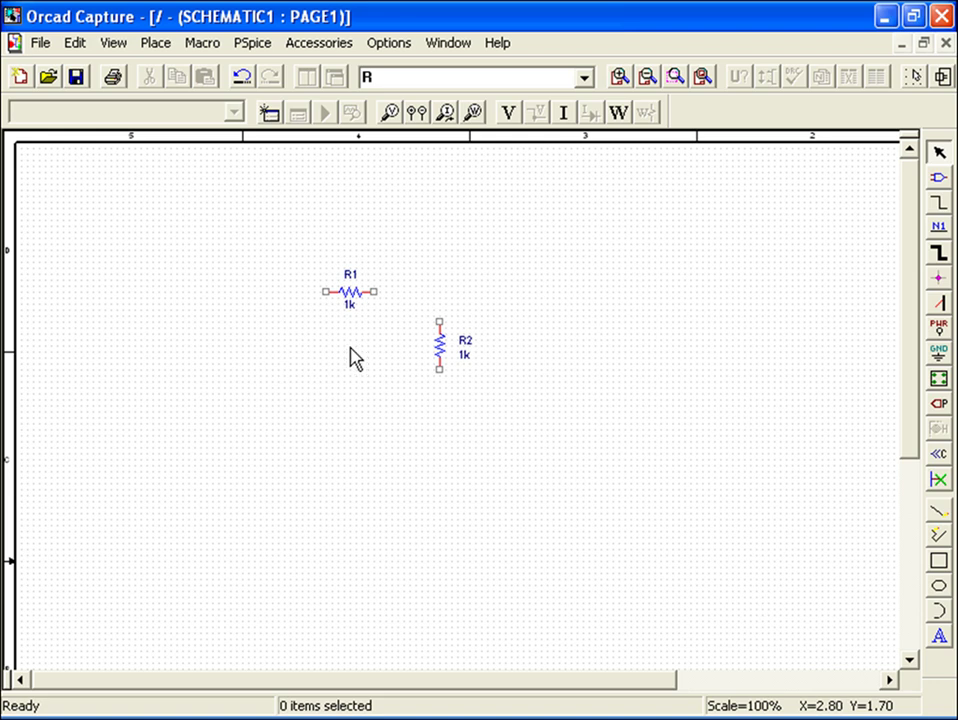
Examine the SDT Library (*.lib) files in the OrCAD_10.5 tools/pspice/library folder without opening any of them
left_click(47, 76)
left_click(630, 167)
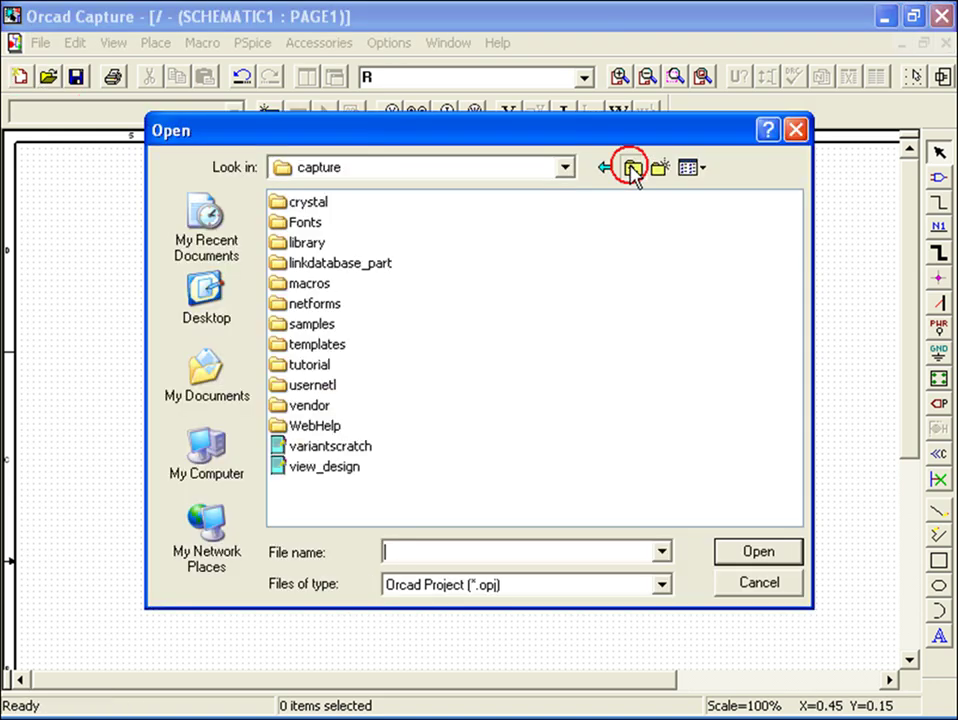
left_click(630, 167)
left_click(630, 167)
left_click(665, 583)
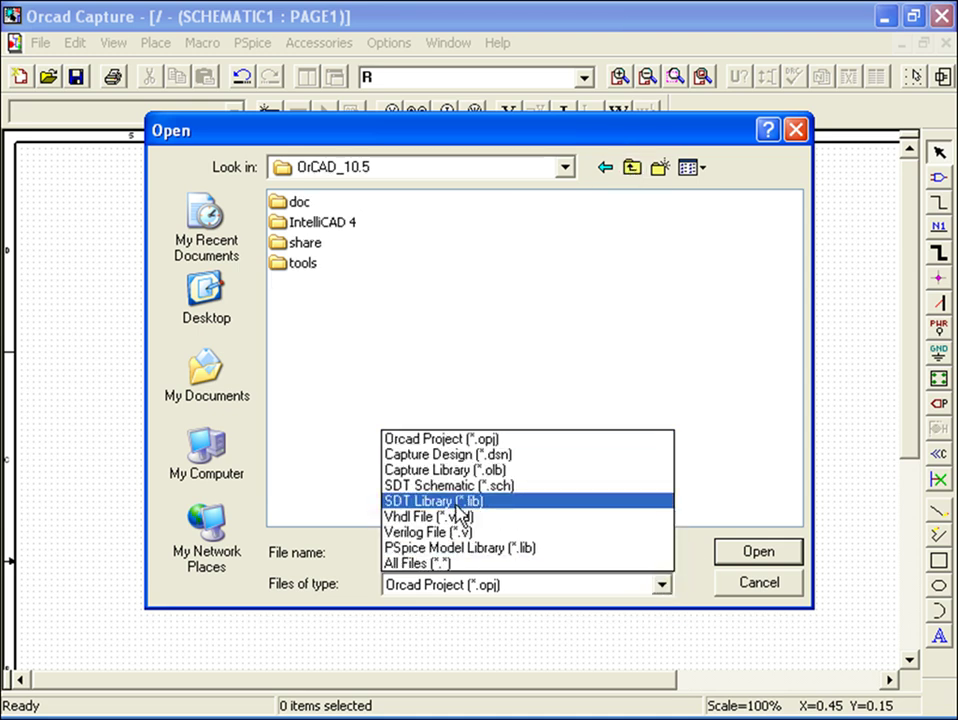
left_click(459, 501)
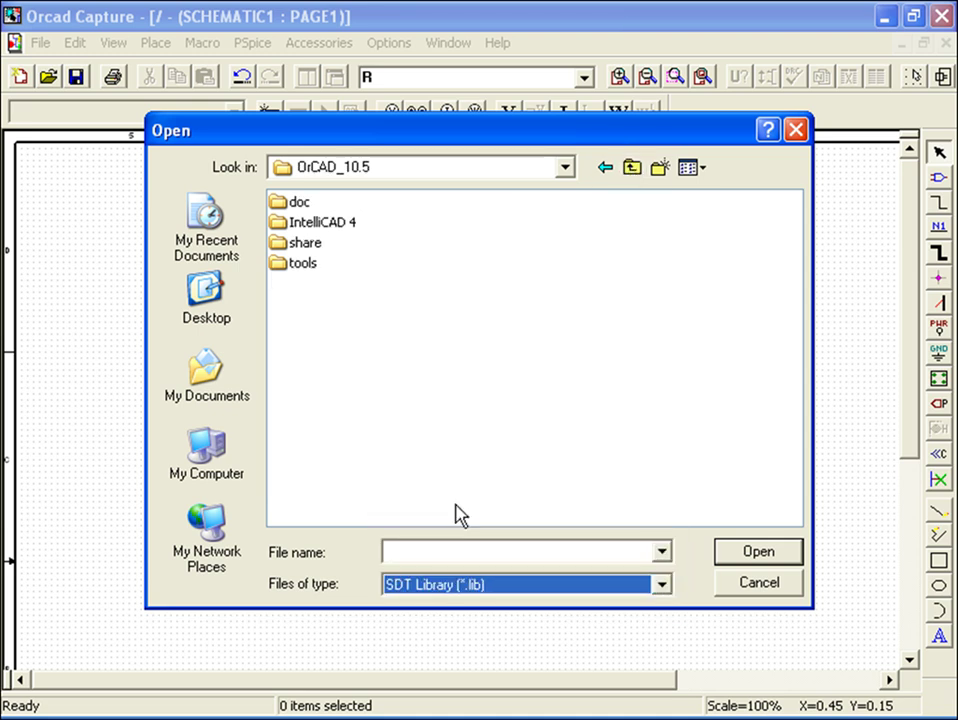
left_click(457, 506)
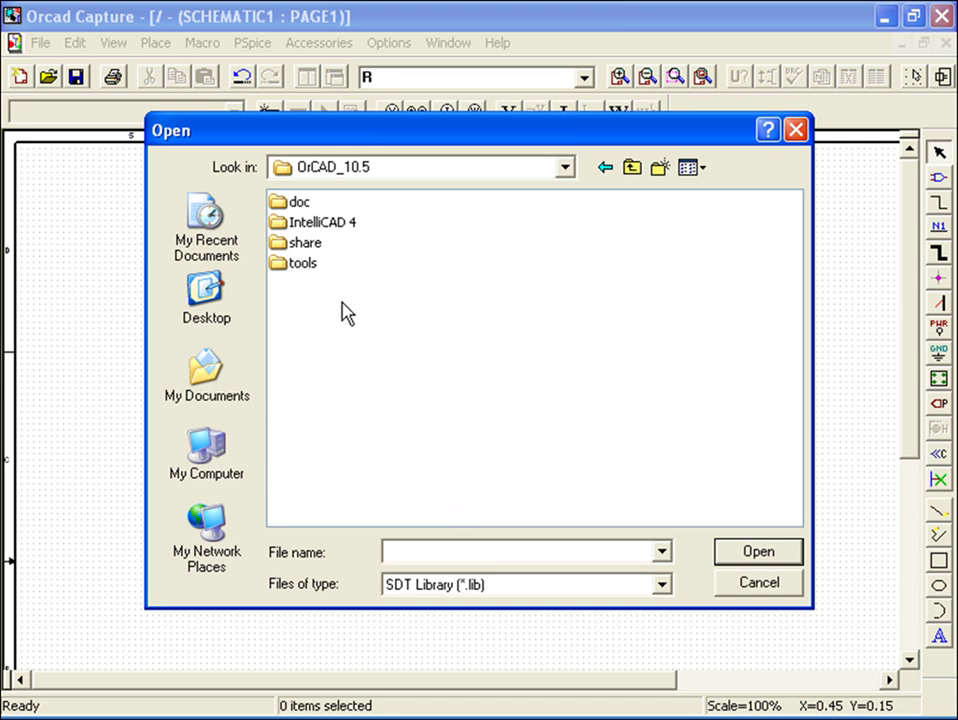
double_click(305, 264)
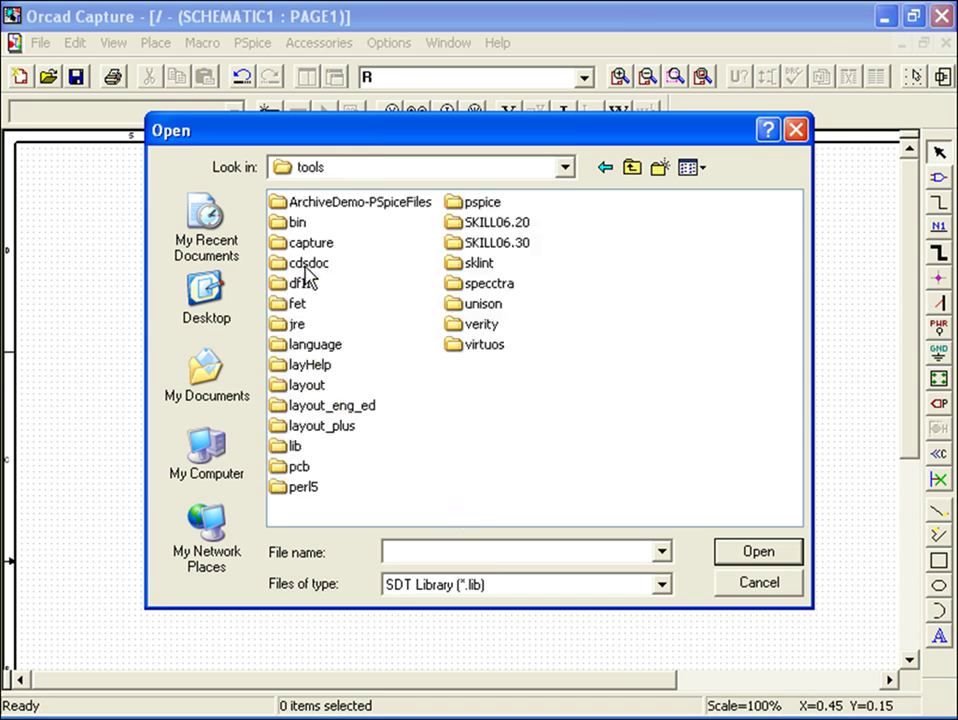
double_click(478, 203)
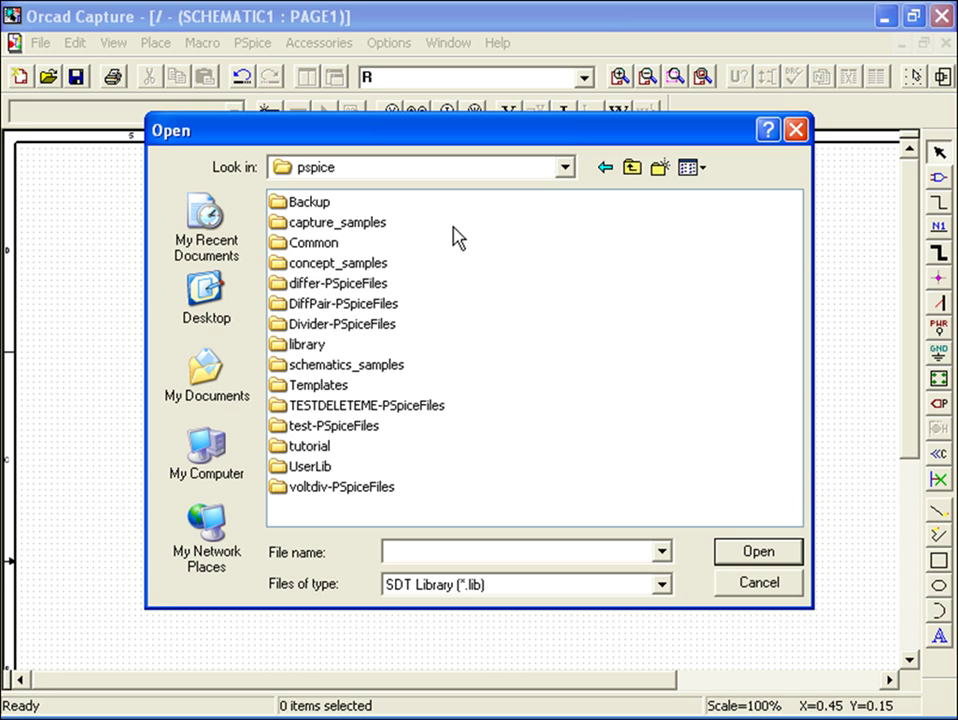
double_click(310, 344)
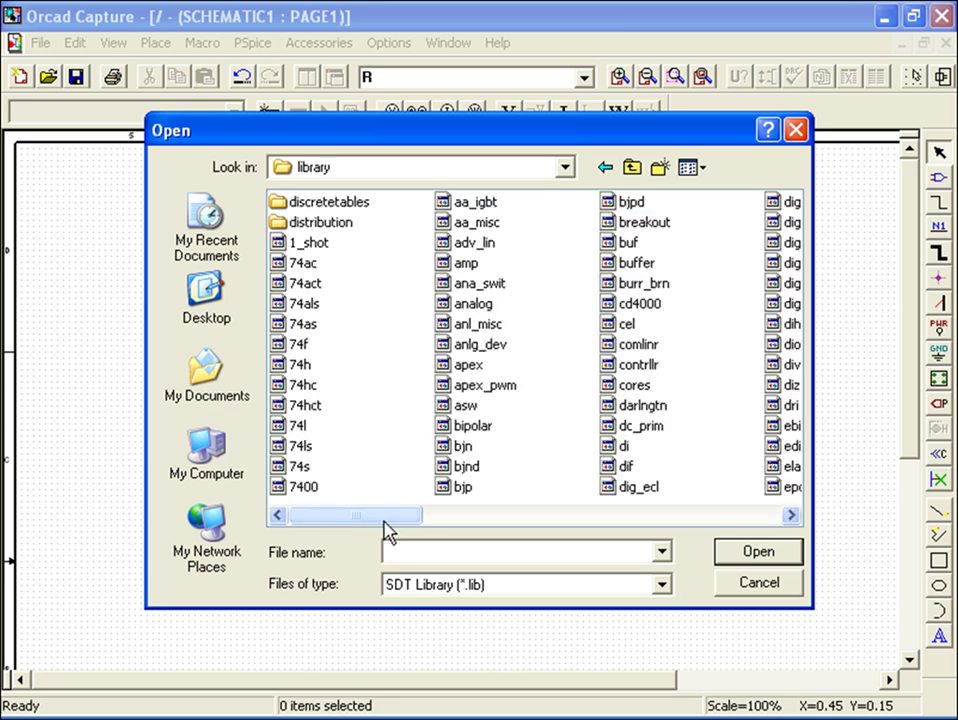
left_click_drag(386, 519, 597, 524)
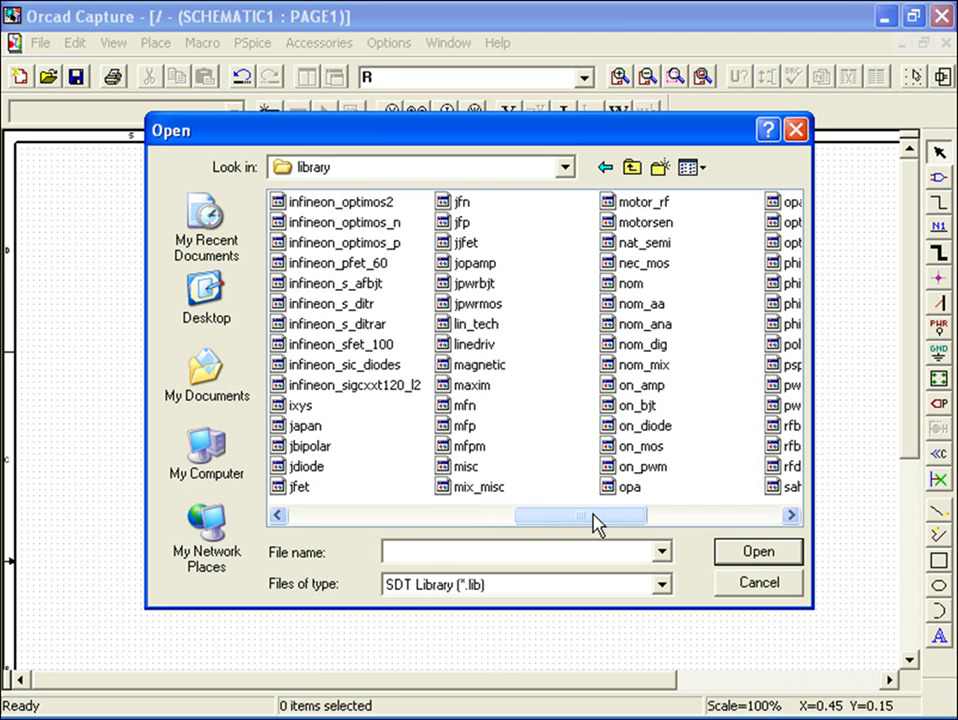
left_click(759, 583)
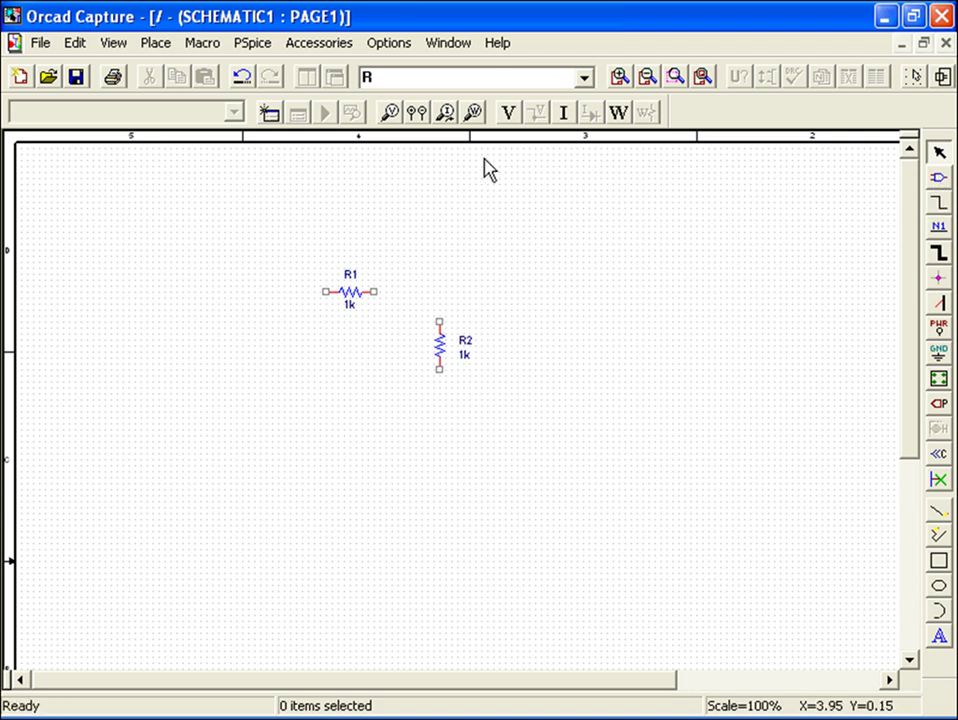
Place one VSIN sinusoidal voltage source on the schematic page, below and to the left of R1
left_click(375, 76)
type("VSIN")
key("Return")
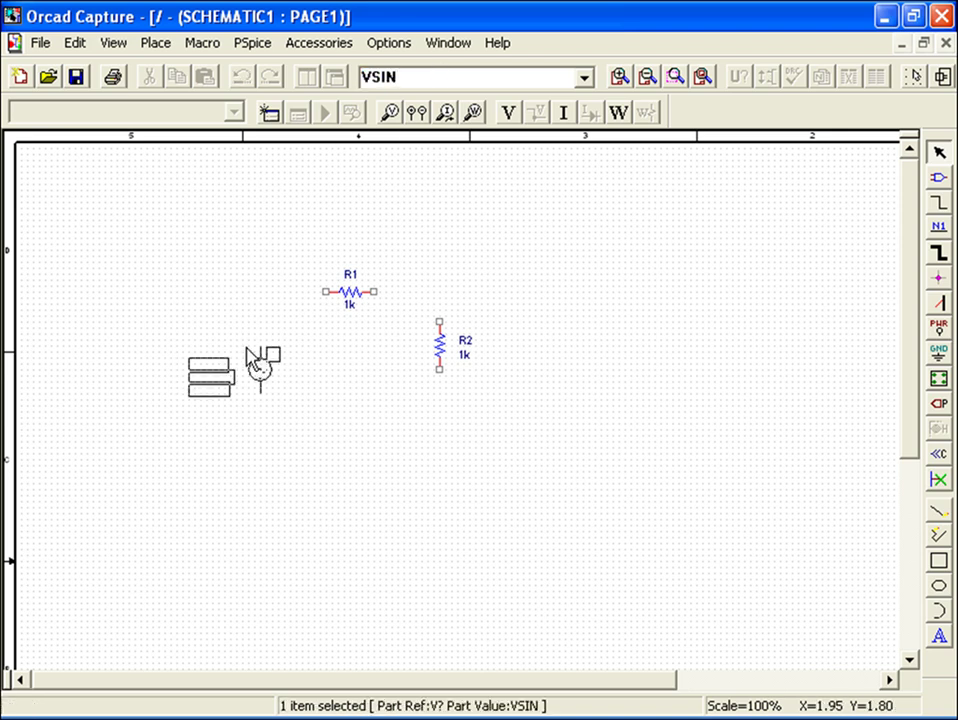
left_click(249, 347)
key("Escape")
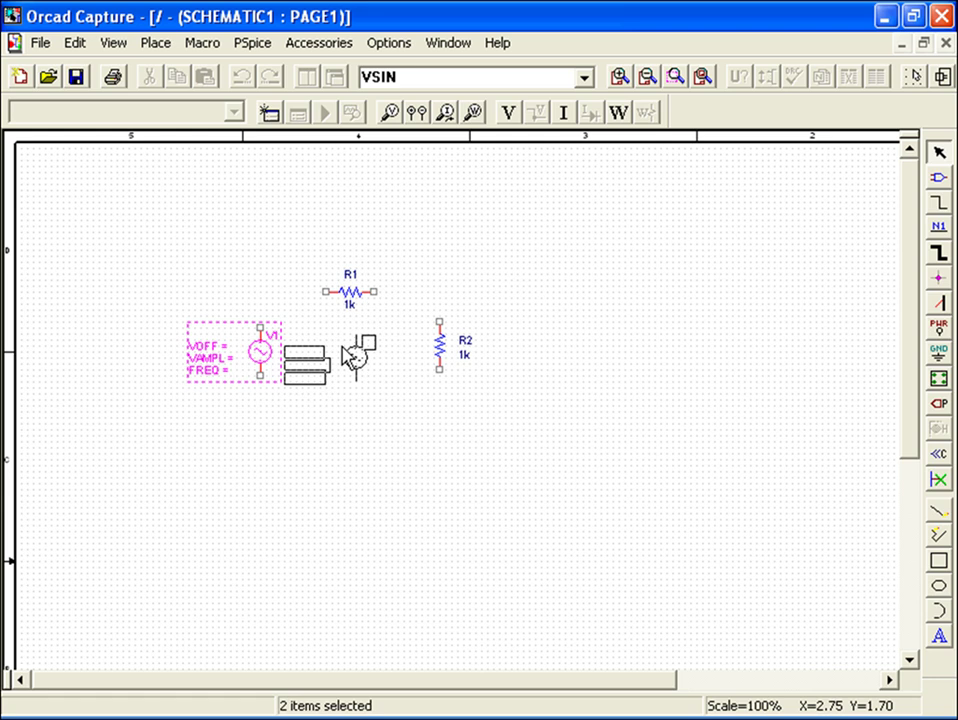
left_click(344, 356)
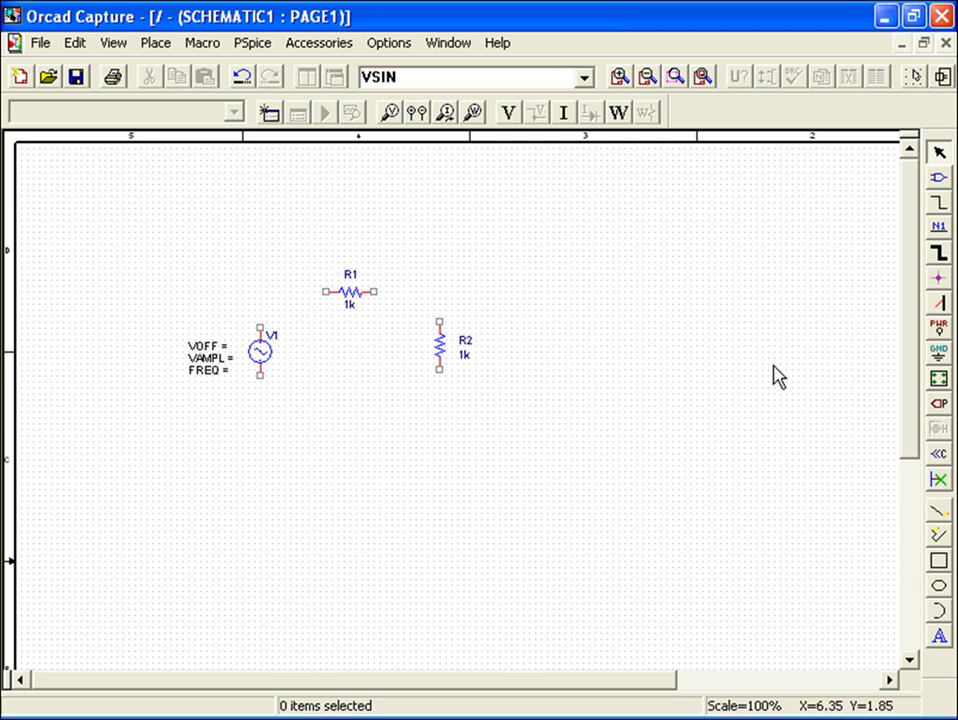
Place the 0 ground symbol from the Design Cache below R1, between the voltage source and R2
left_click(940, 355)
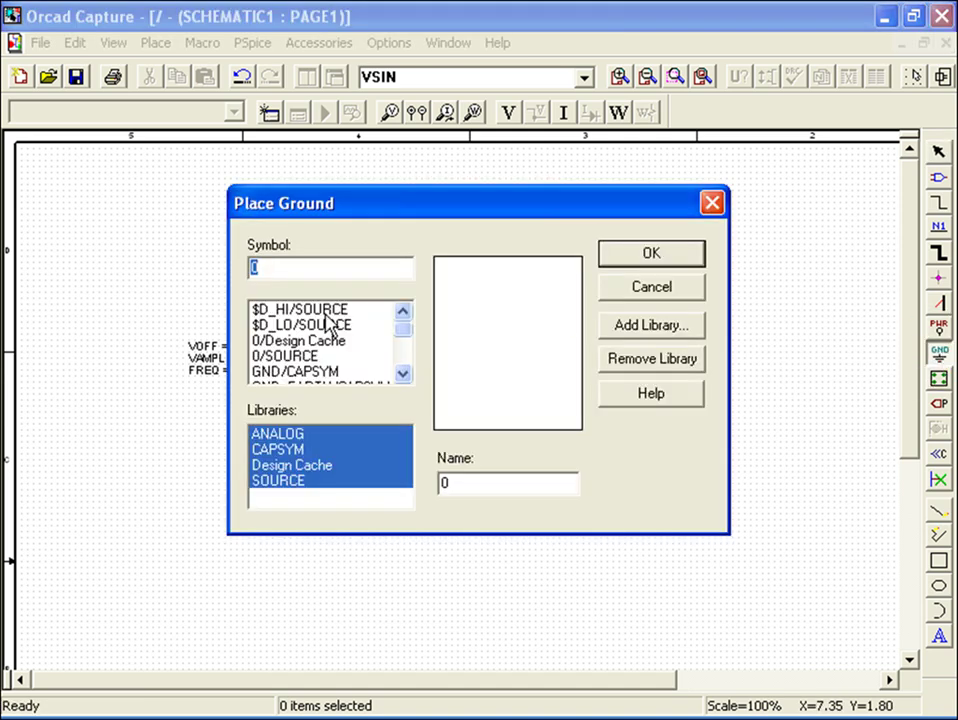
left_click(313, 342)
left_click(652, 256)
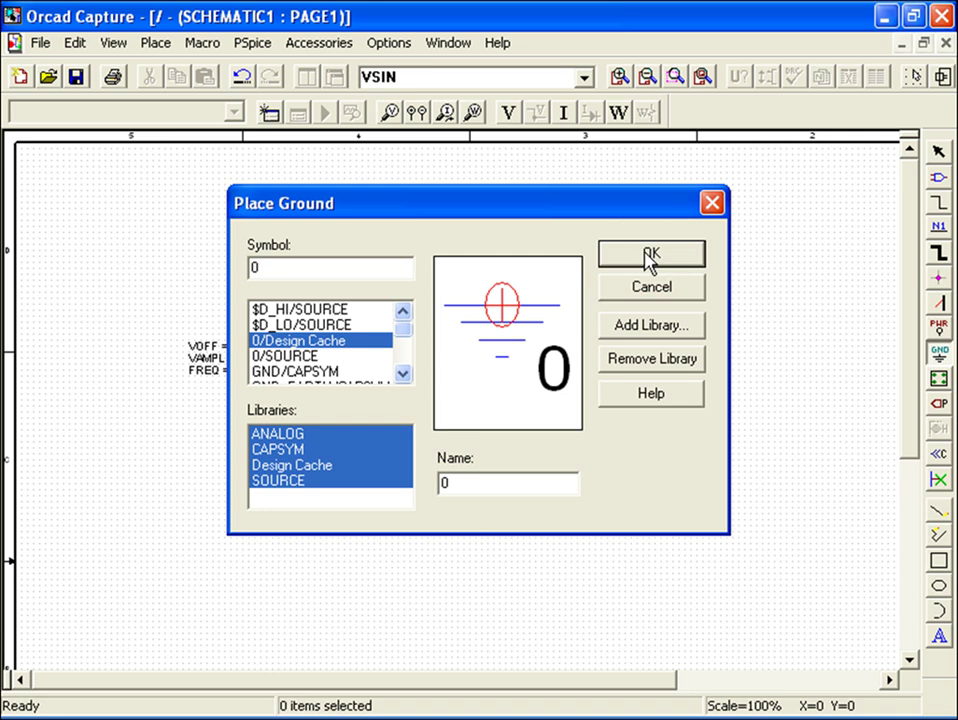
left_click(359, 396)
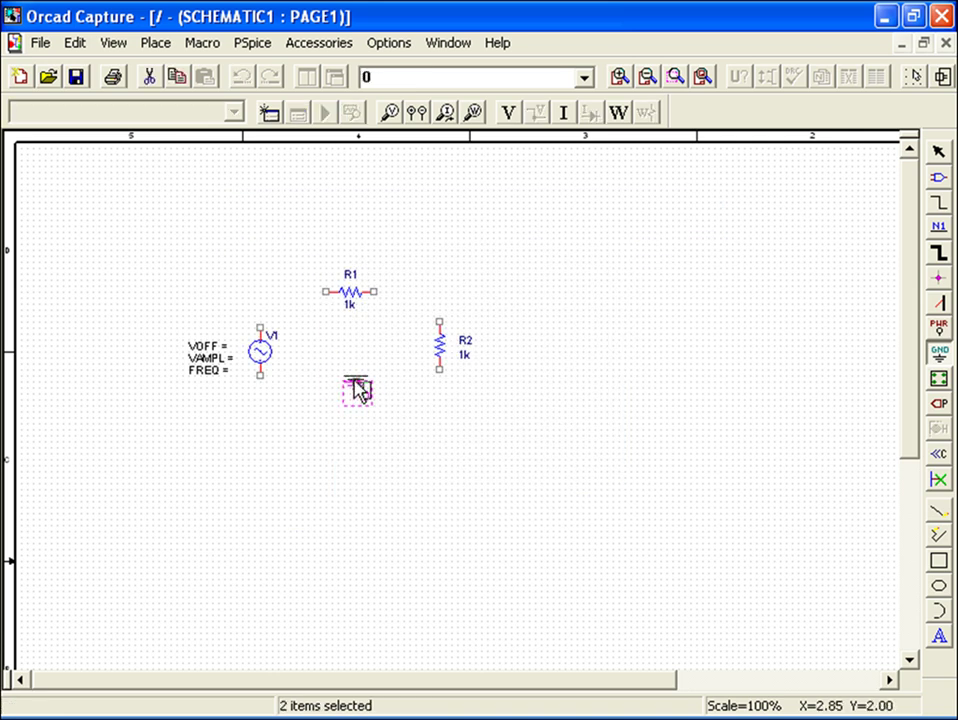
key("Escape")
left_click(417, 360)
Set the values of resistors R2 and R1 to 3.3k each
double_click(464, 355)
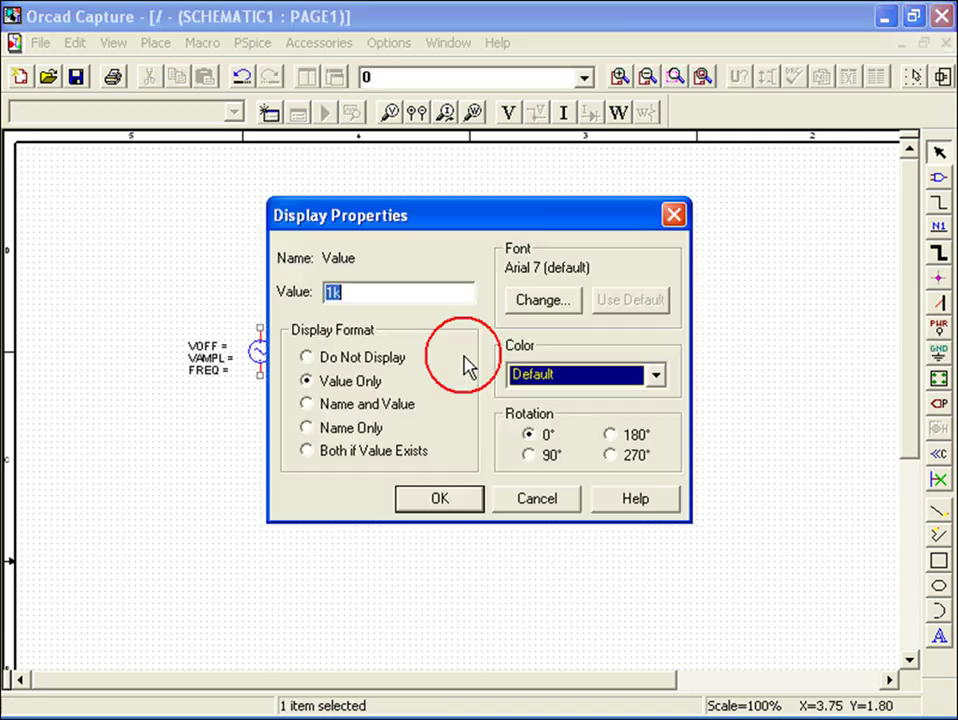
type("3.3")
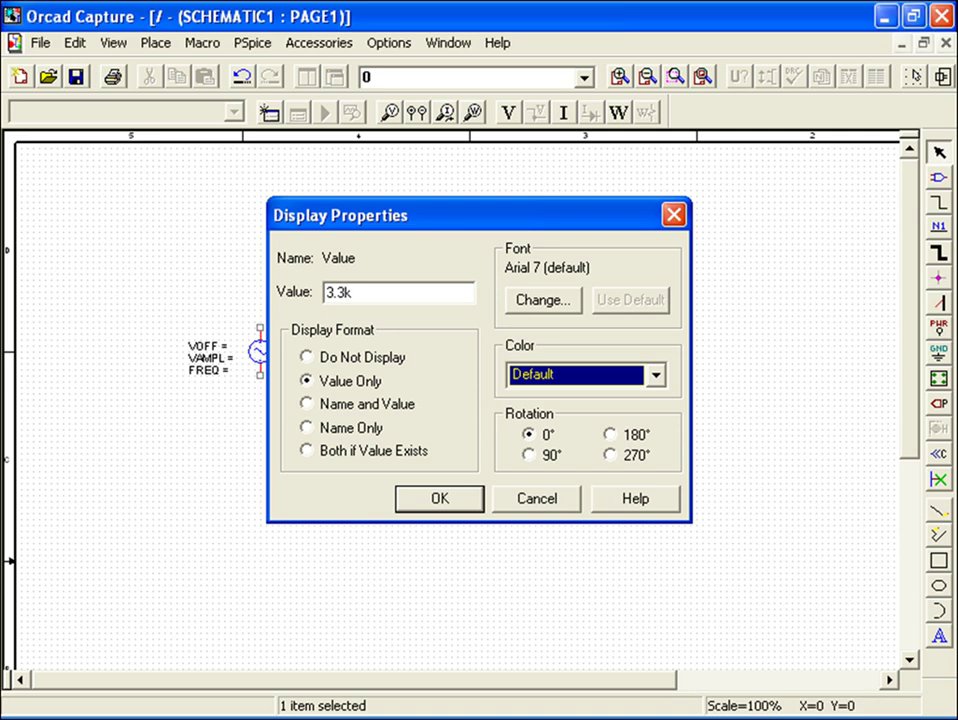
key("Return")
double_click(350, 301)
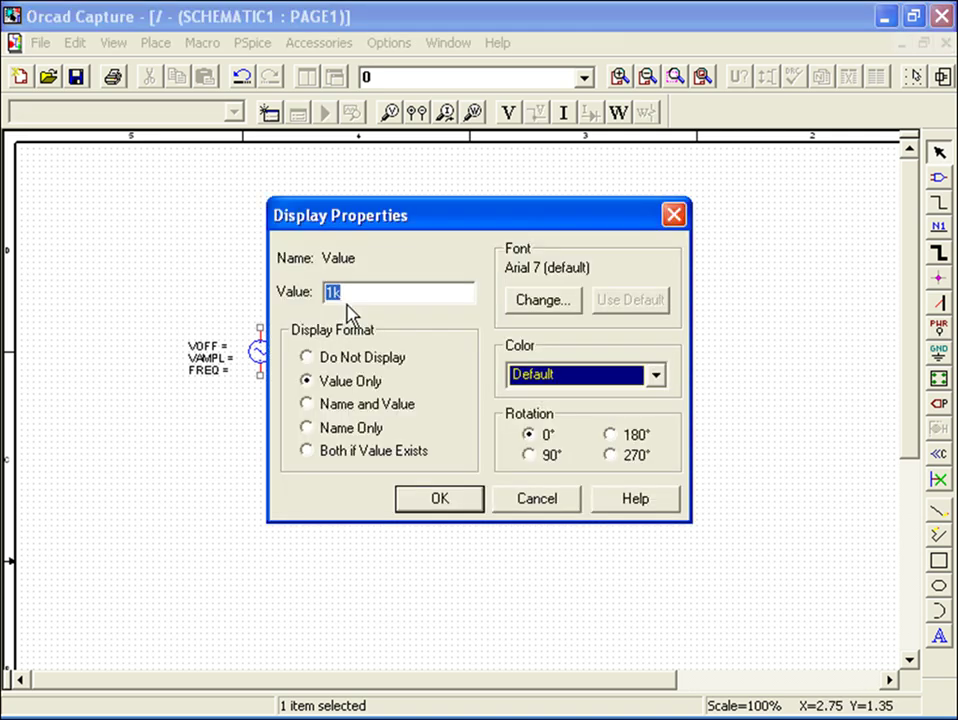
type("3.3k")
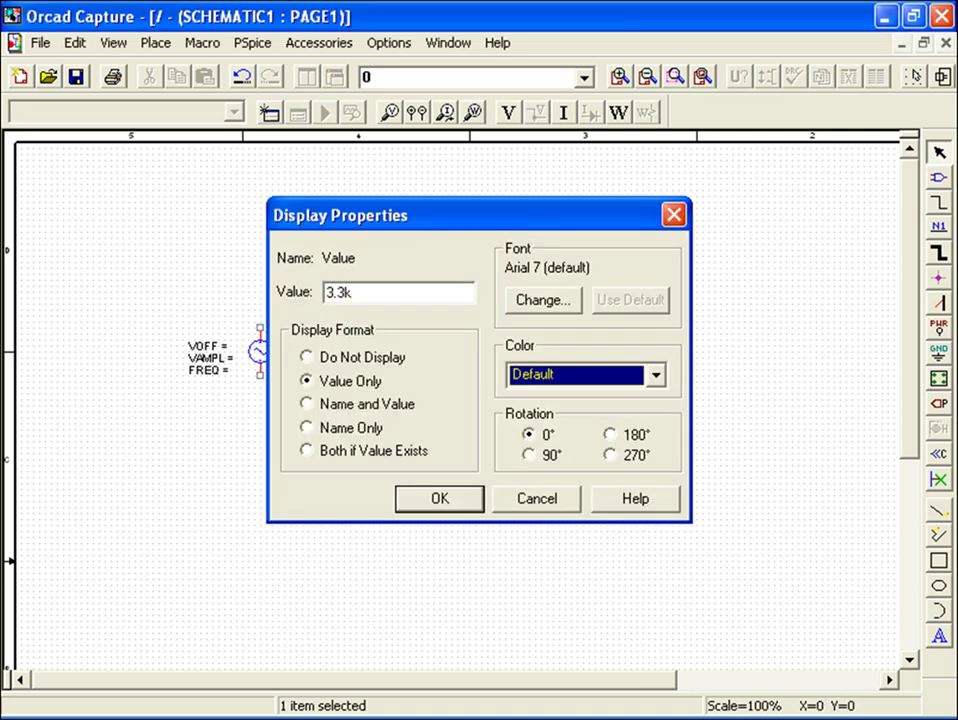
key("Return")
left_click(387, 347)
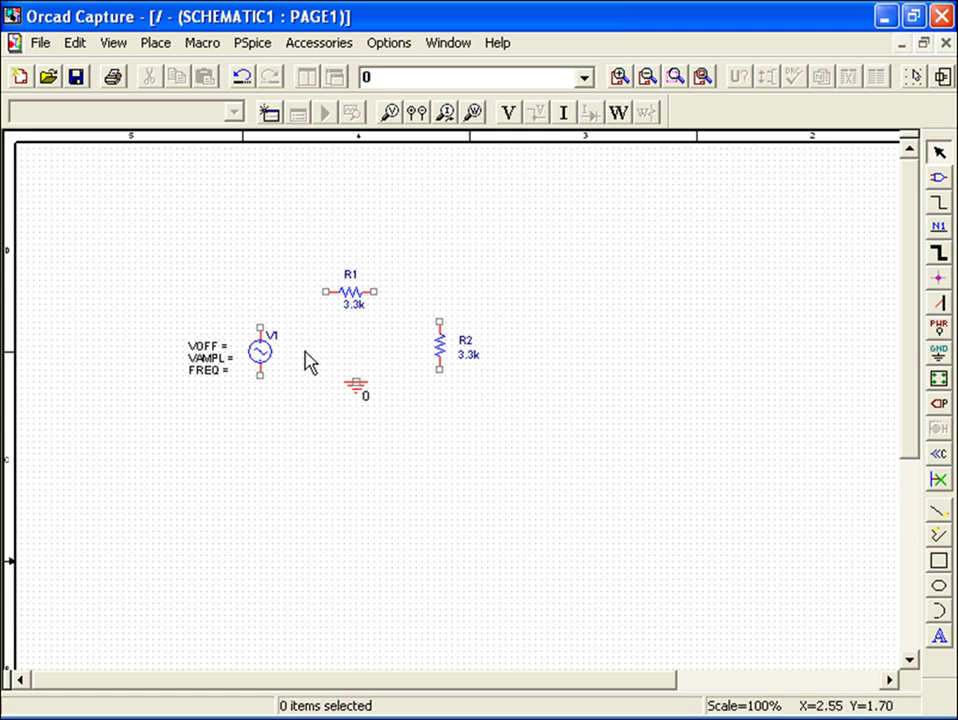
Set the voltage source V1's FREQ to 1k, VOFF to 0 and VAMPL to 5
double_click(212, 371)
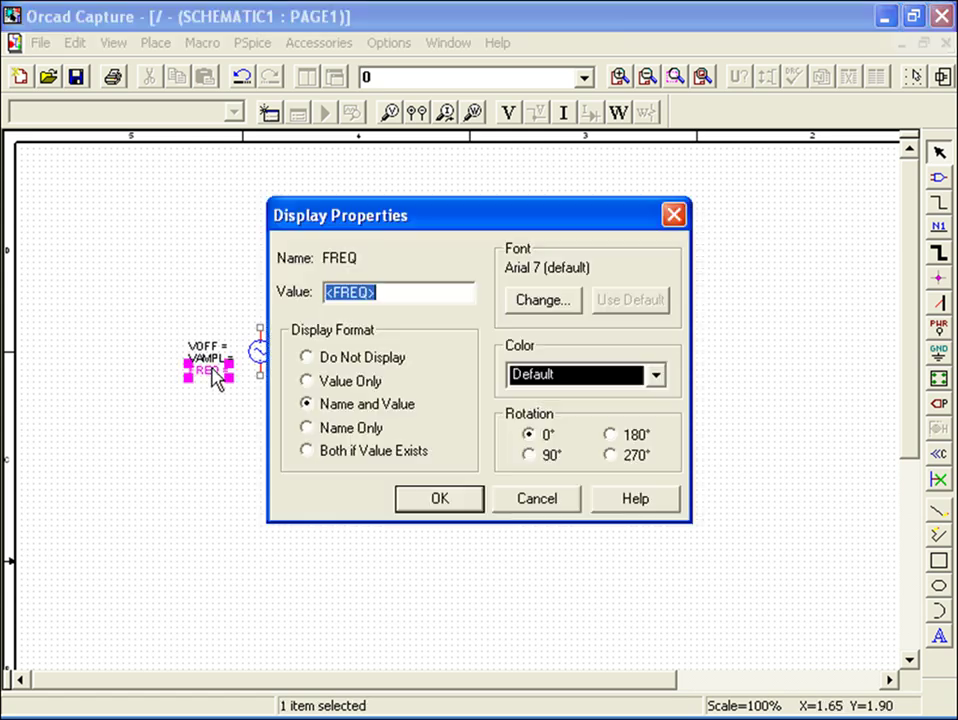
type("1")
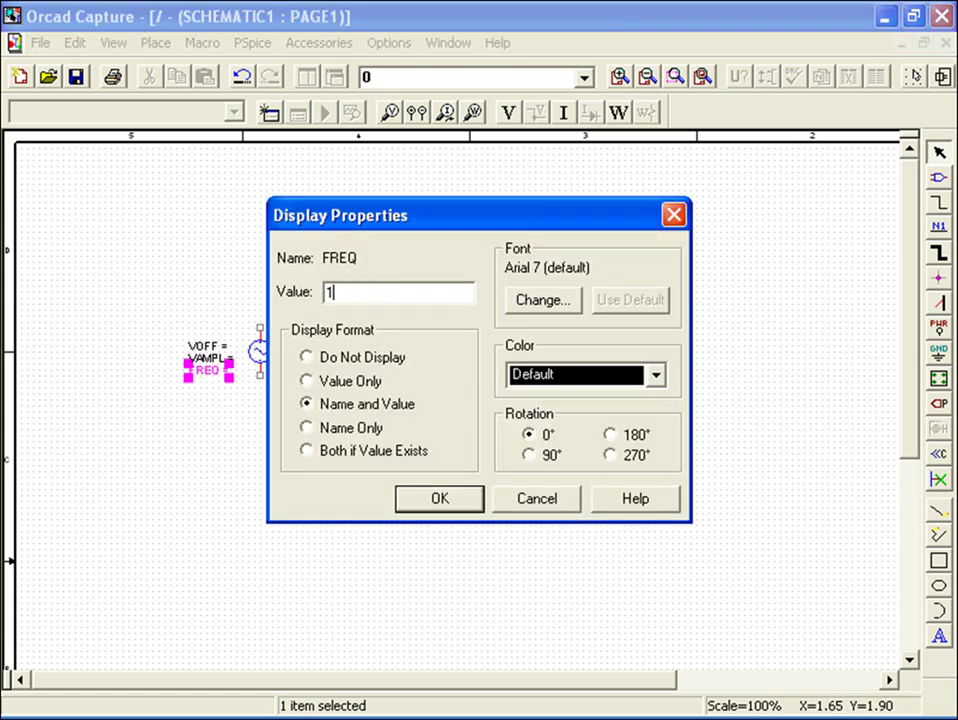
type("k")
key("Return")
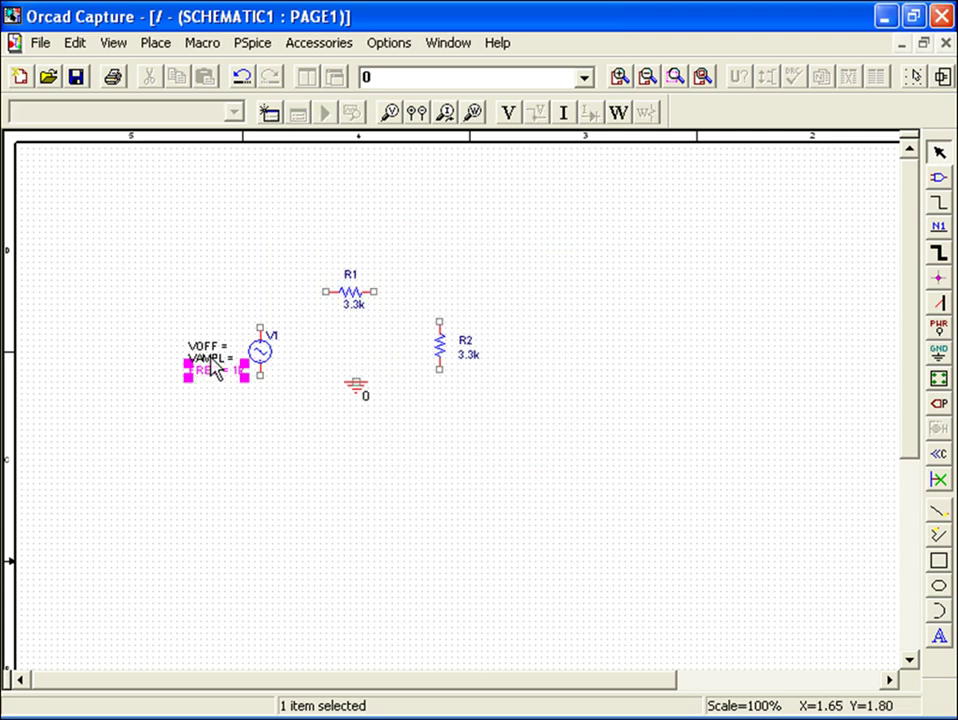
double_click(209, 350)
type("0")
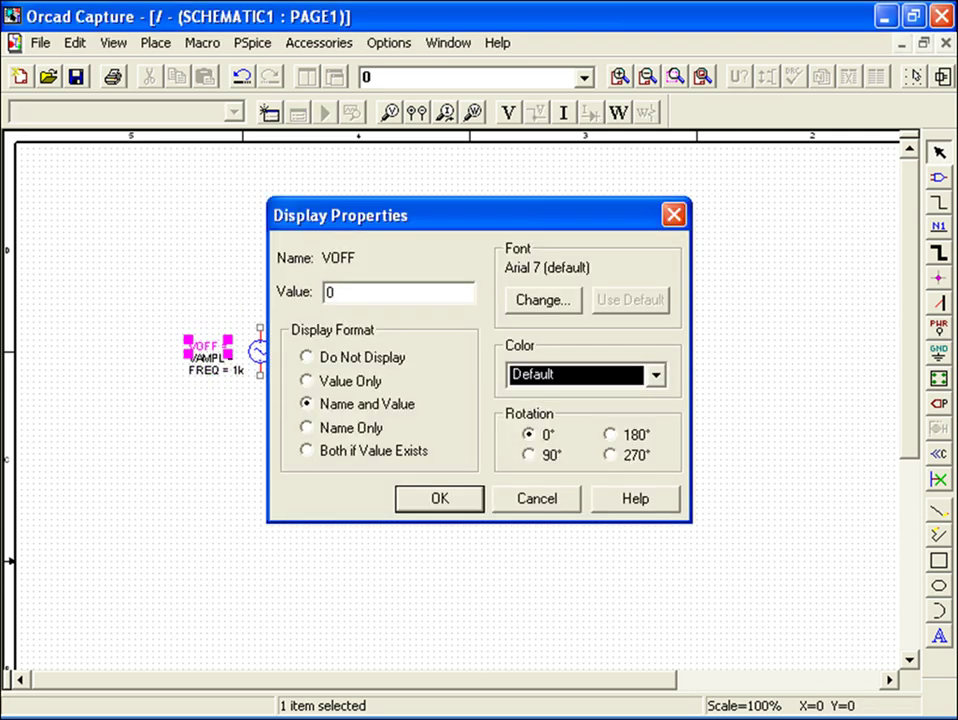
key("Return")
left_click(209, 358)
double_click(209, 358)
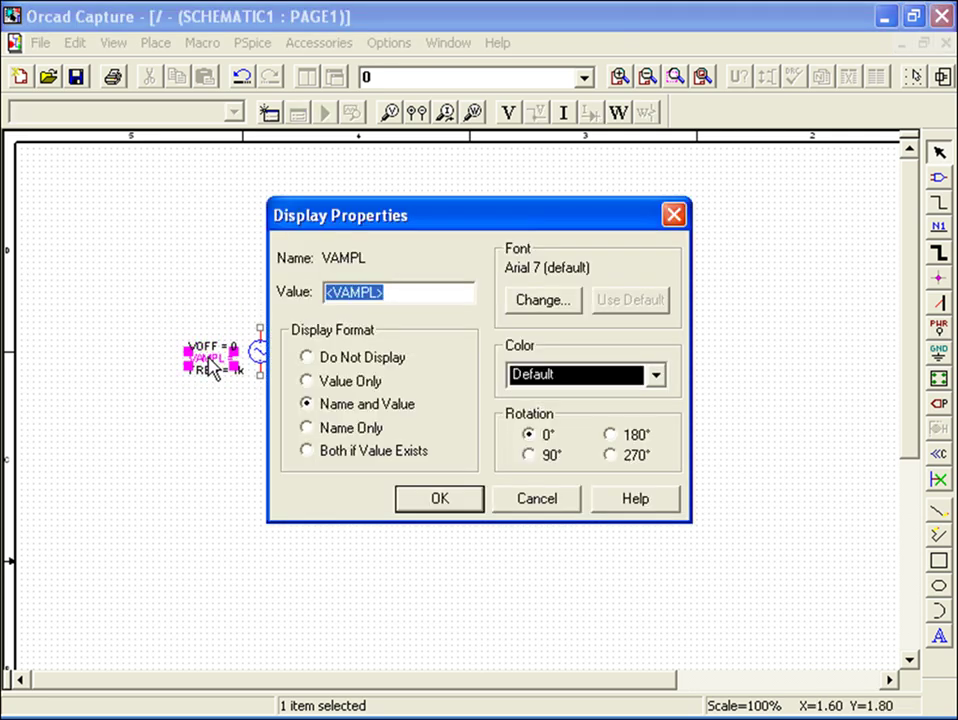
type("5")
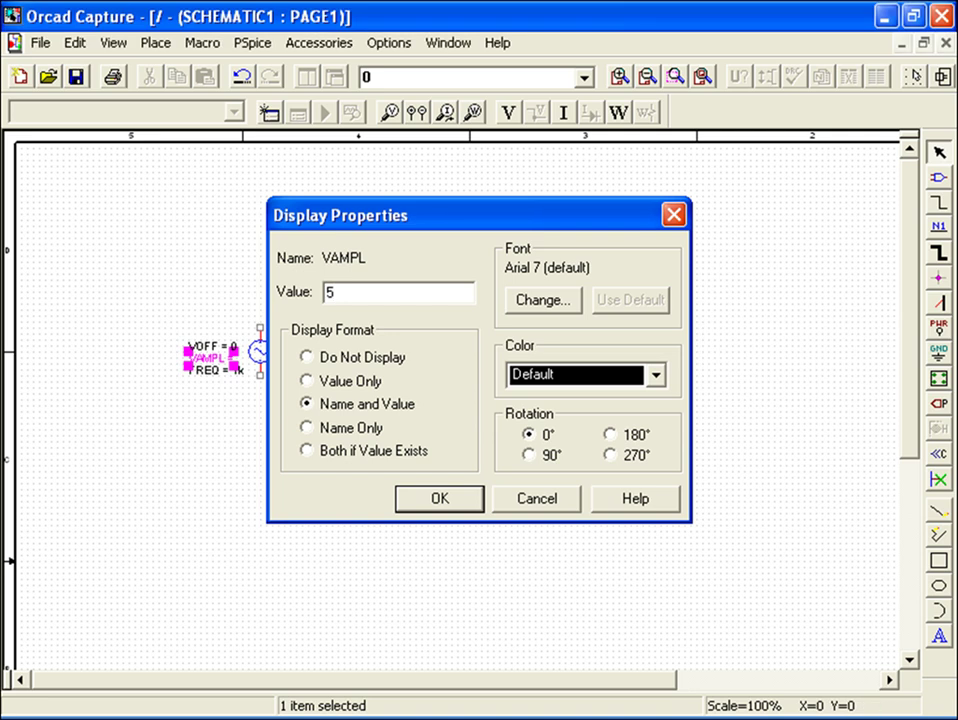
key("Return")
left_click(292, 363)
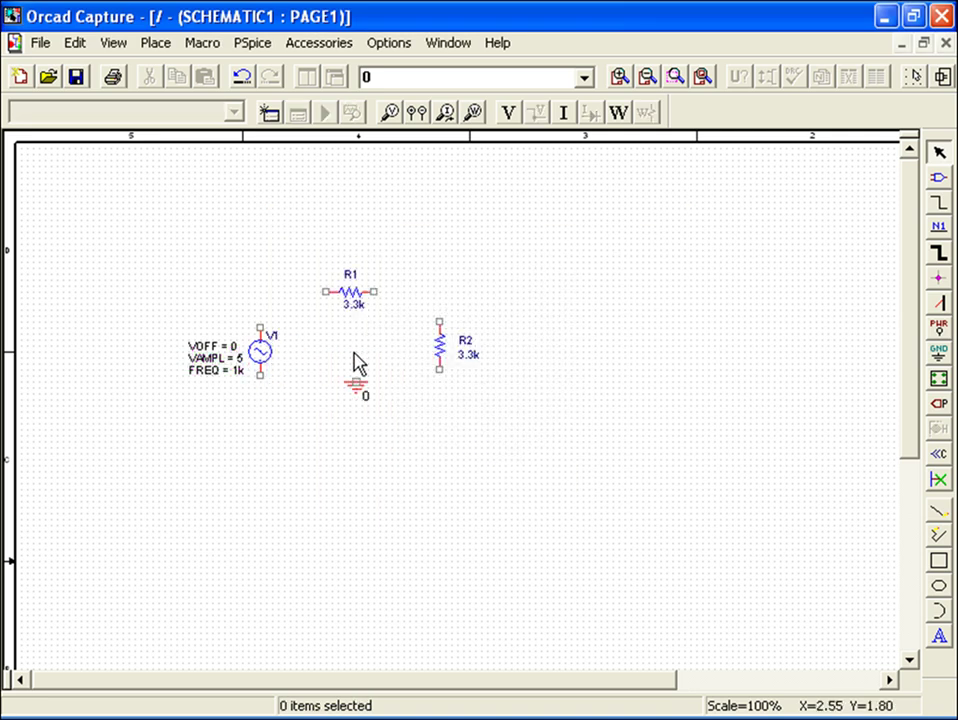
Wire the voltage divider loop: R1 to the top of R2, the bottom of R2 to V1's lower pin, and V1's upper pin to R1
left_click(939, 204)
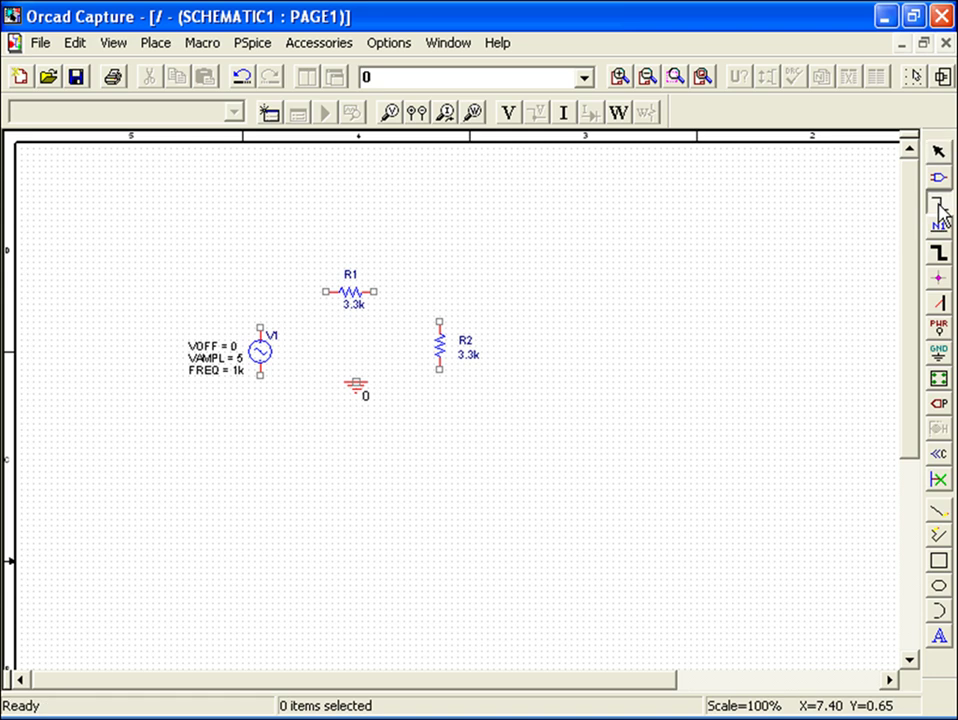
left_click(374, 291)
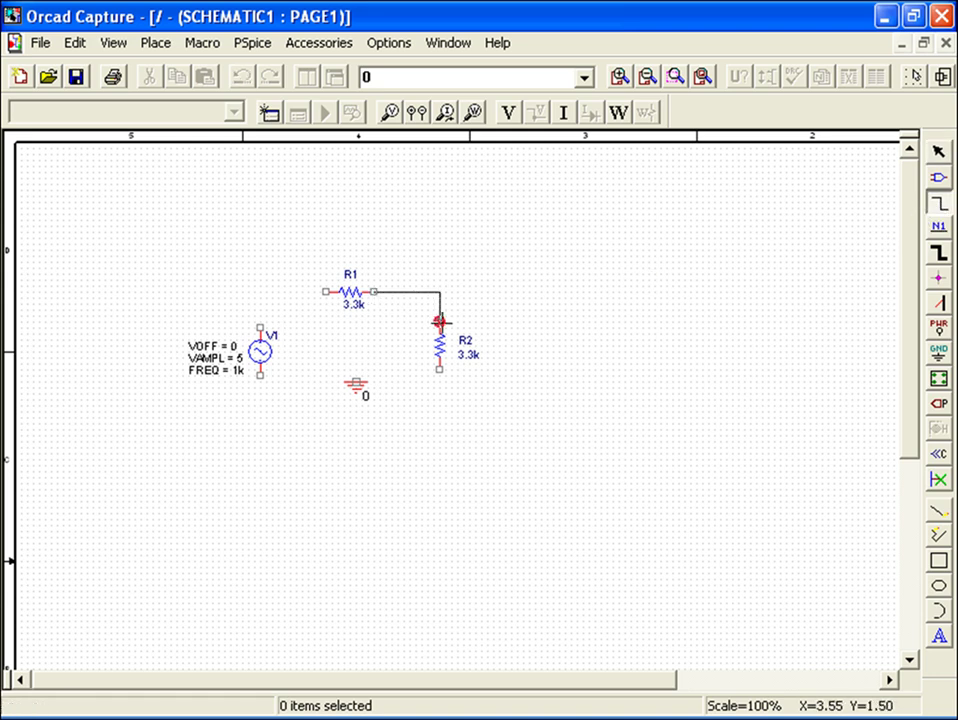
left_click(440, 322)
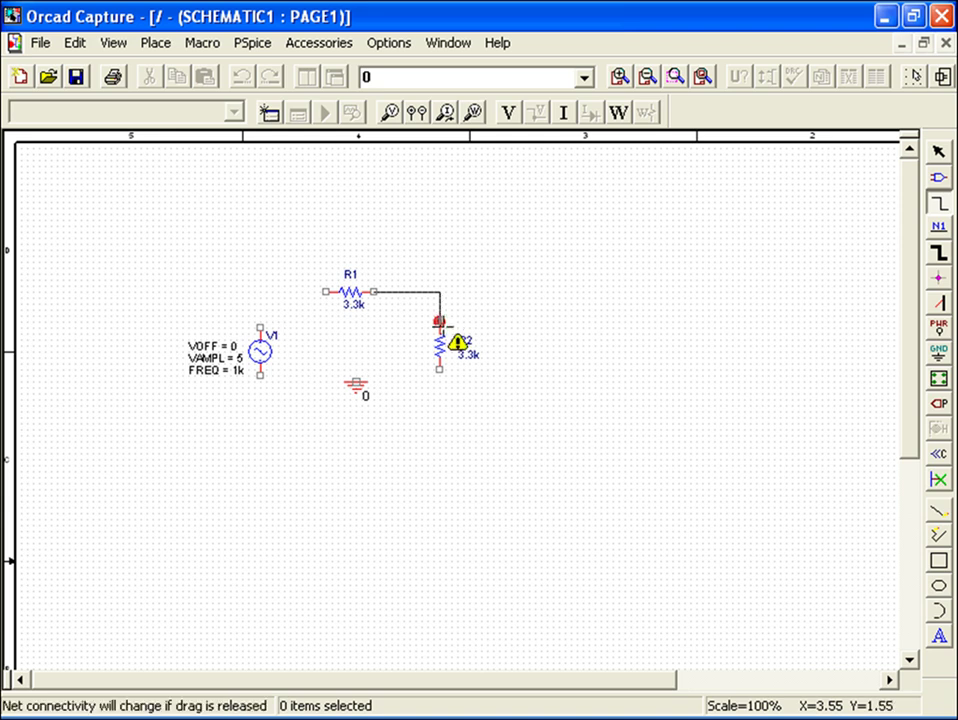
left_click(440, 322)
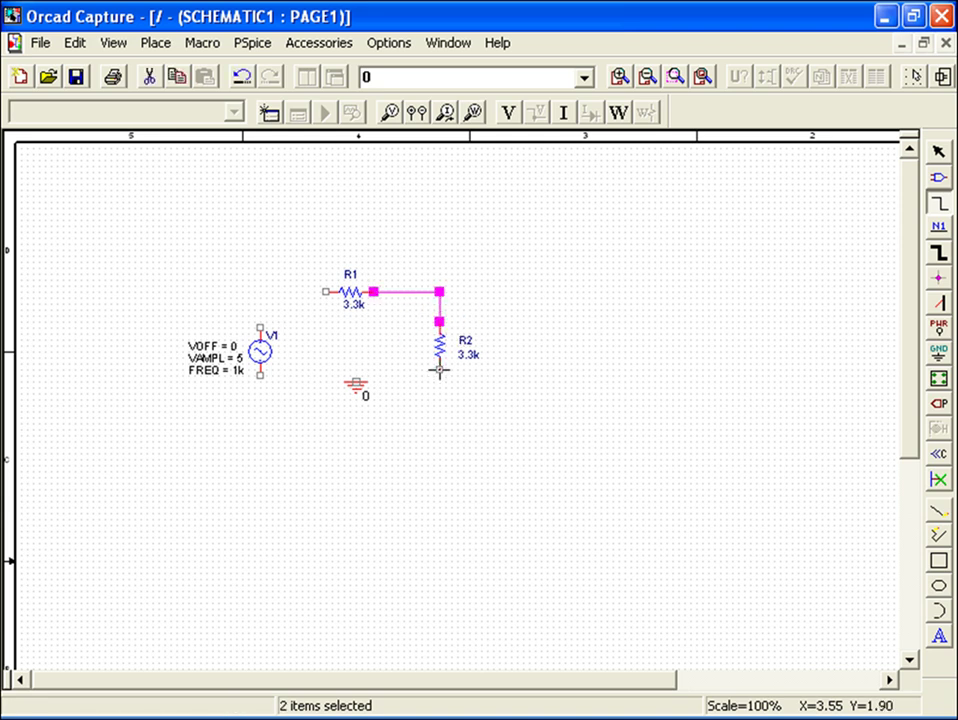
left_click(440, 369)
left_click(260, 375)
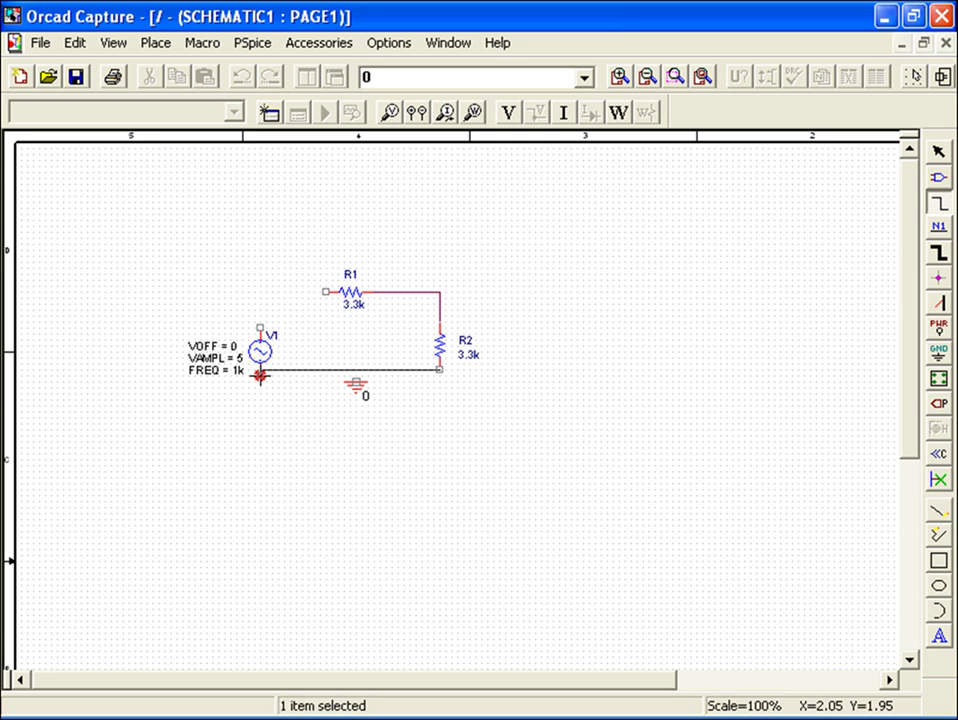
left_click(260, 326)
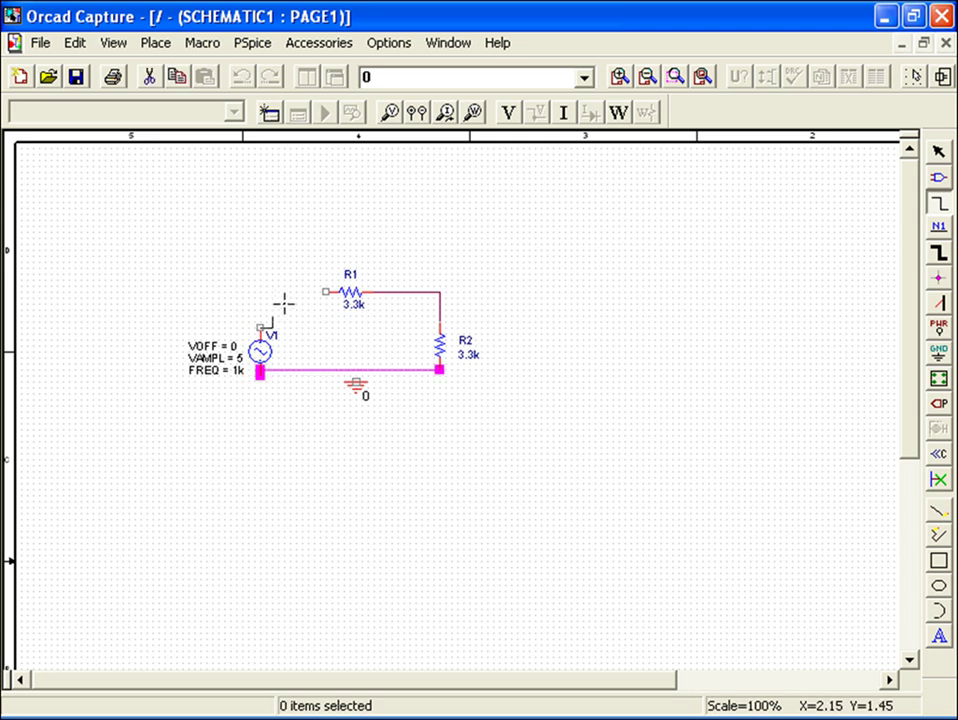
left_click(325, 291)
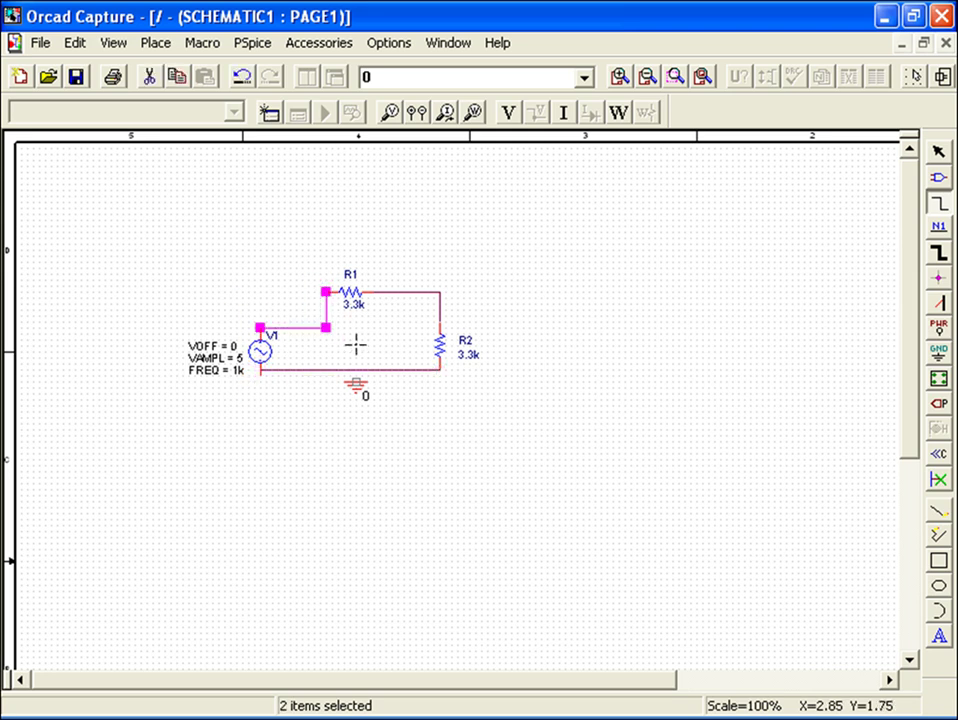
key("Escape")
Move the 0 ground symbol up onto the wire between V1 and R2, and save the schematic
left_click(357, 388)
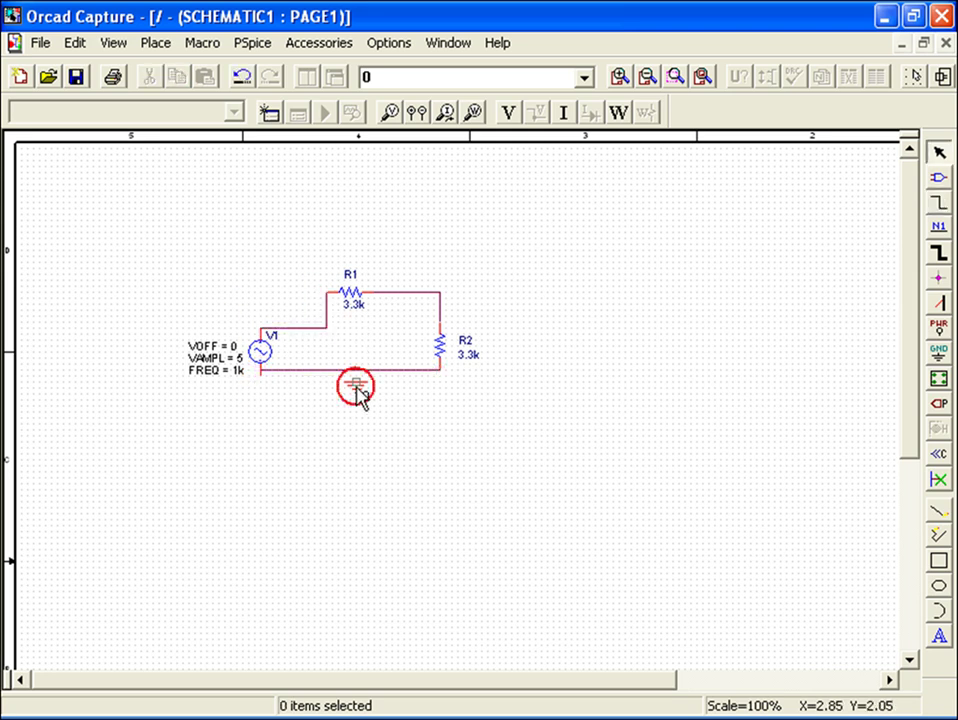
left_click_drag(357, 388, 355, 374)
left_click(143, 165)
left_click(76, 77)
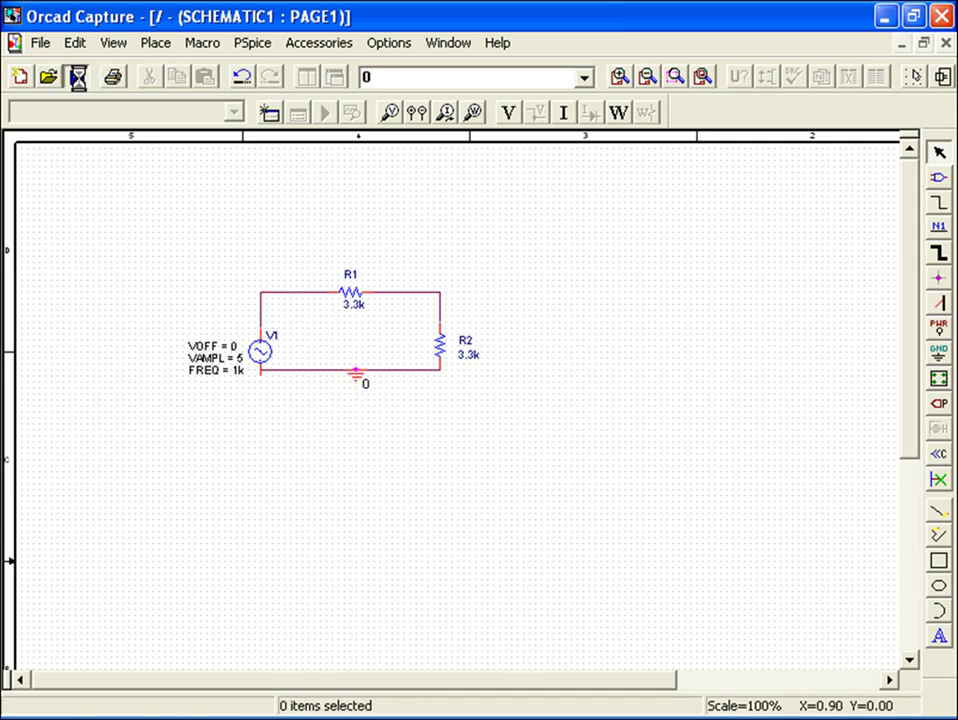
Create a new PSpice simulation profile named dividerout that inherits from none
left_click(246, 48)
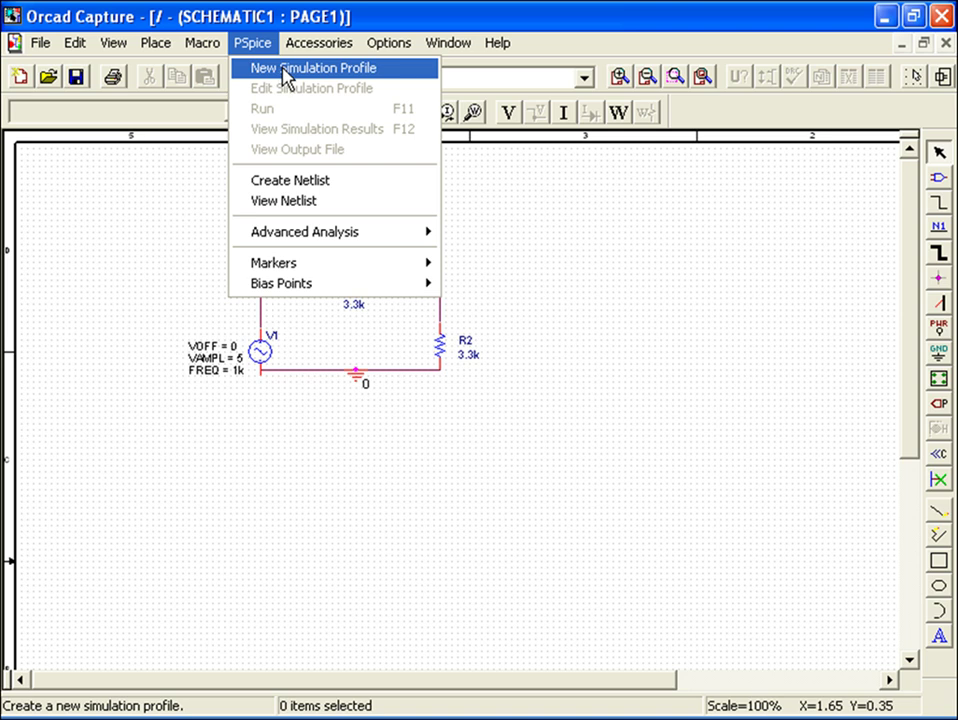
left_click(283, 68)
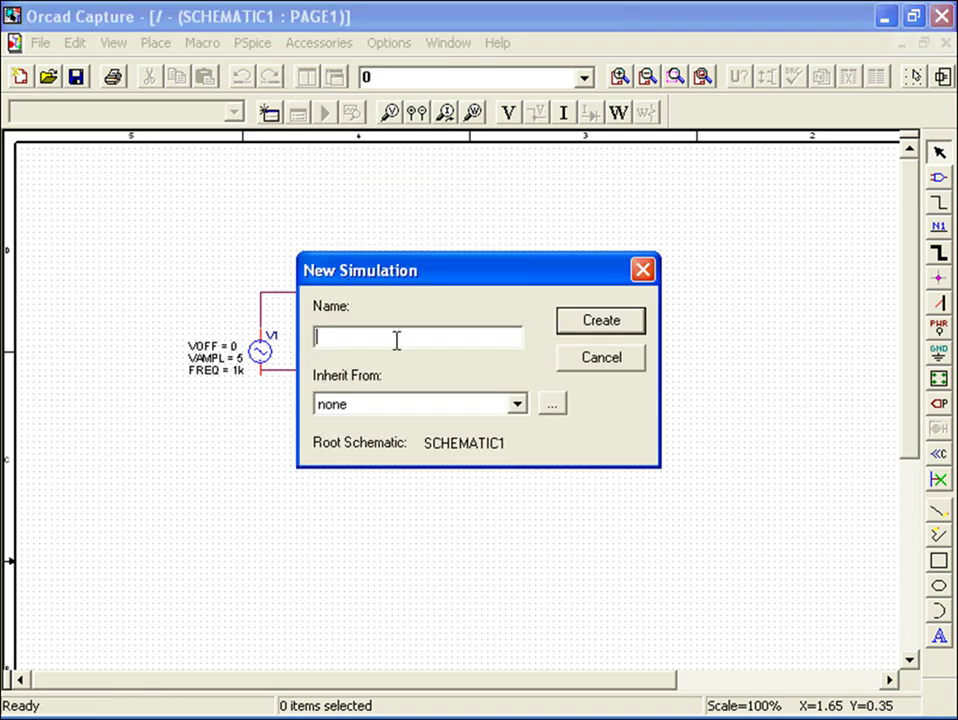
type("dividerout")
key("Return")
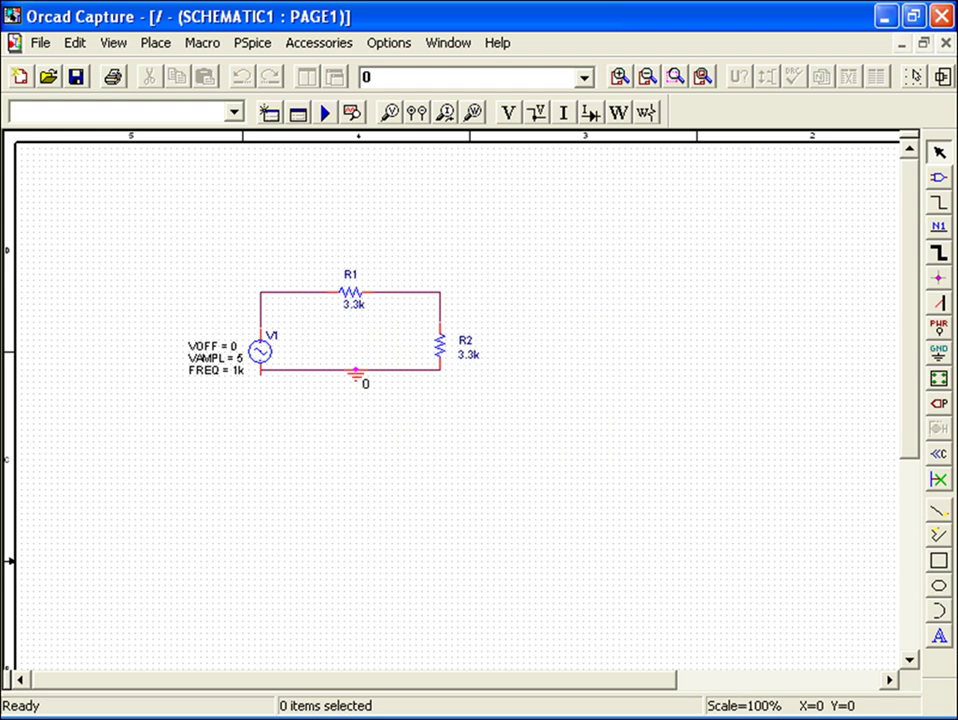
left_click(664, 358)
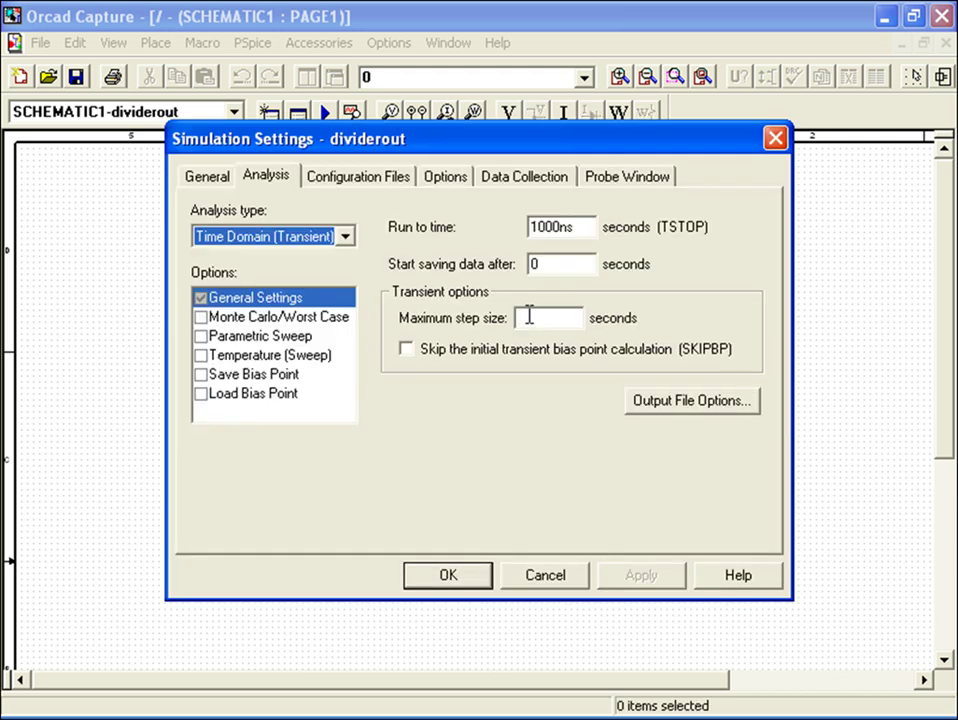
Configure the Time Domain (Transient) analysis with a run to time of 1ms and a maximum step size of 10u
left_click(345, 237)
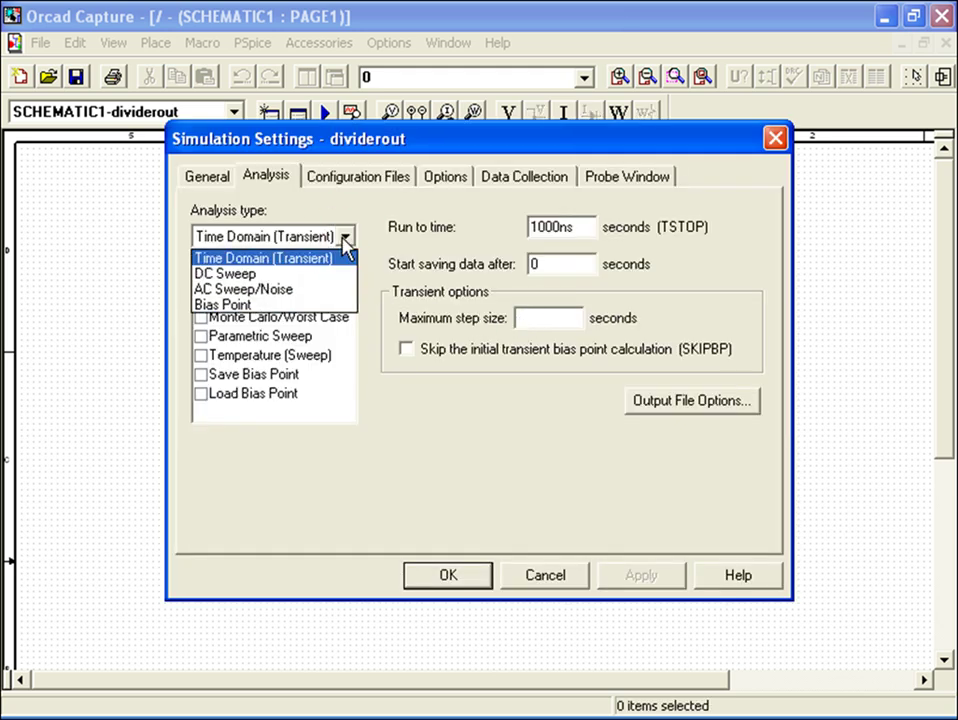
left_click(345, 240)
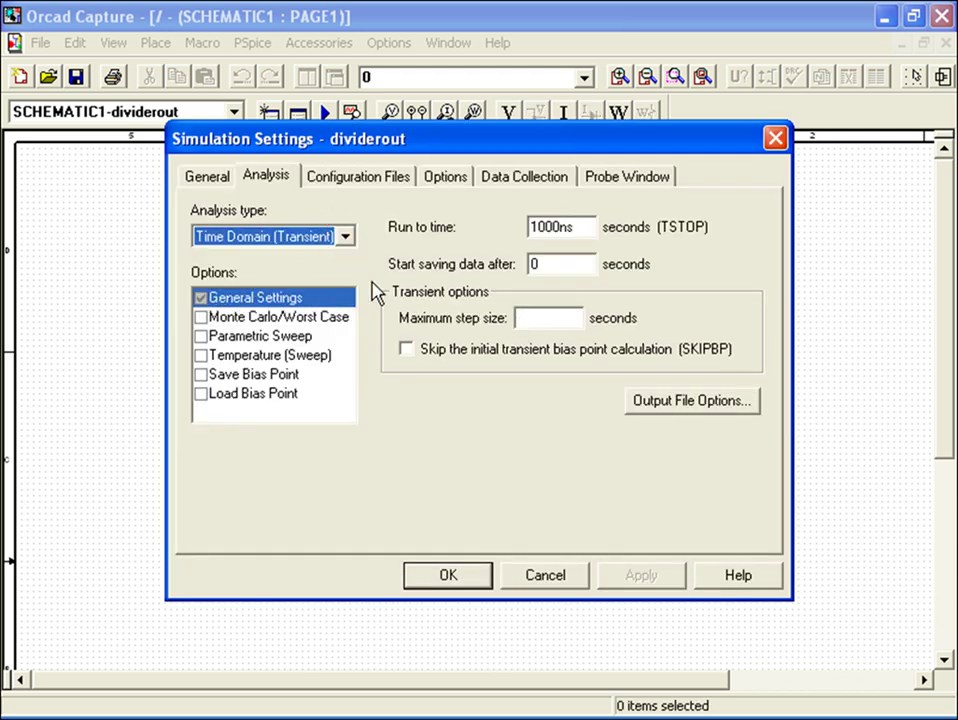
left_click_drag(578, 227, 483, 218)
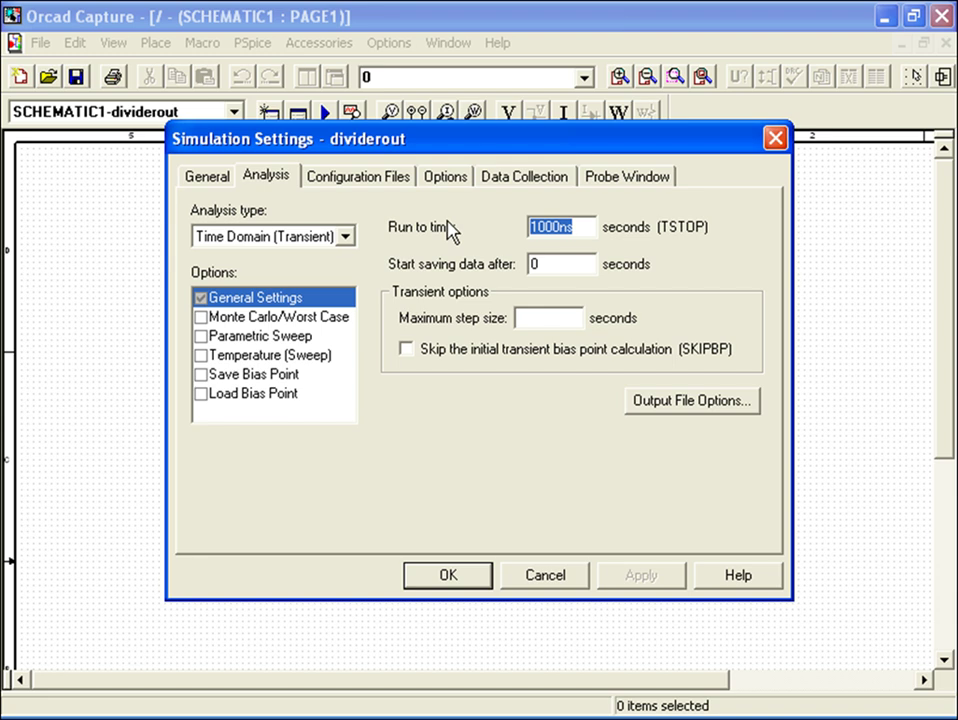
type("1ms")
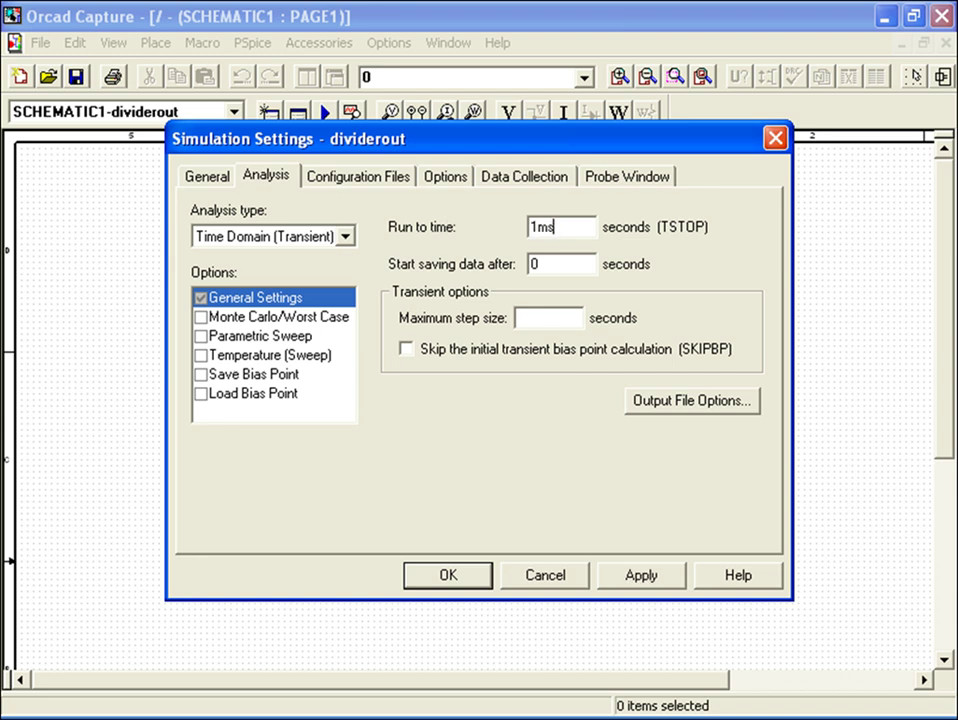
left_click(539, 321)
type("10u")
left_click(450, 576)
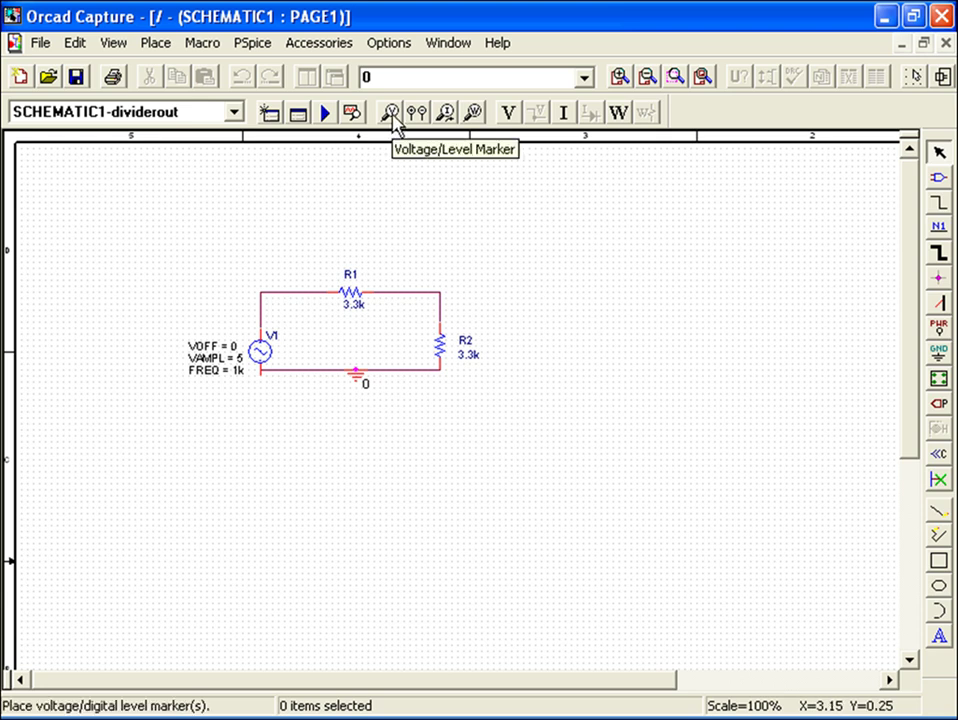
Place voltage markers on the wire corners between V1 and R1 and between R1 and R2, and save the schematic
left_click(392, 116)
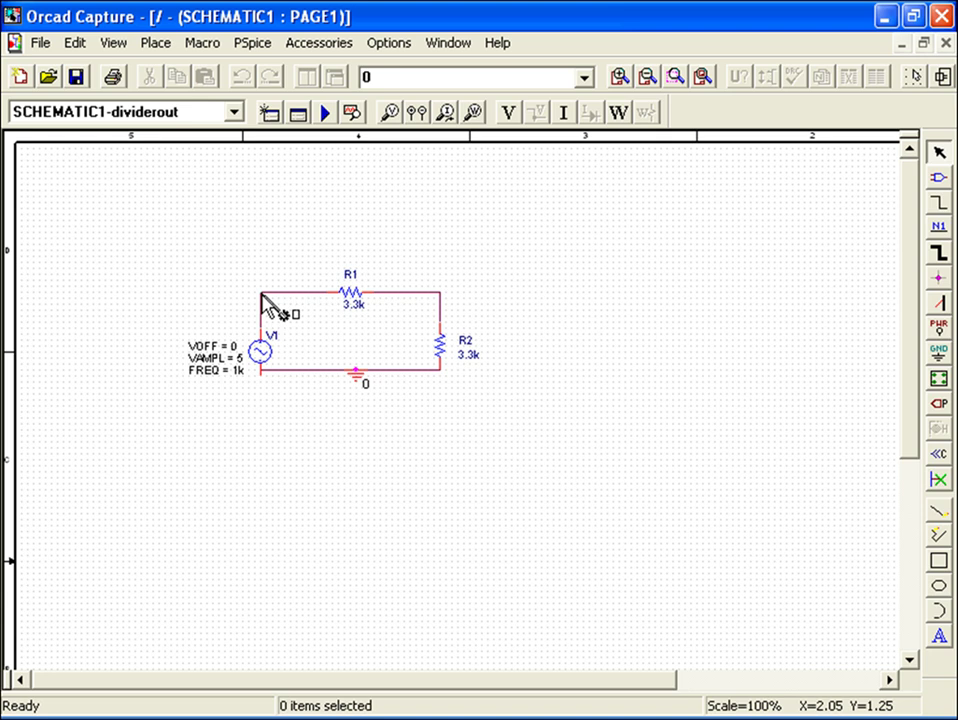
key("Escape")
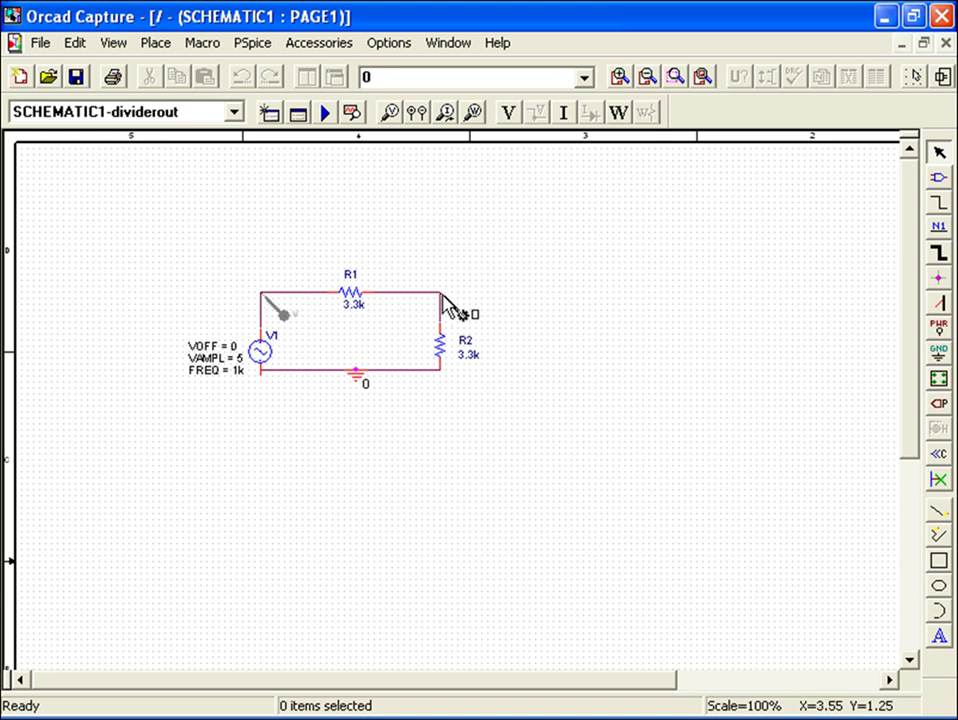
key("Escape")
left_click(441, 296)
key("Escape")
left_click(76, 78)
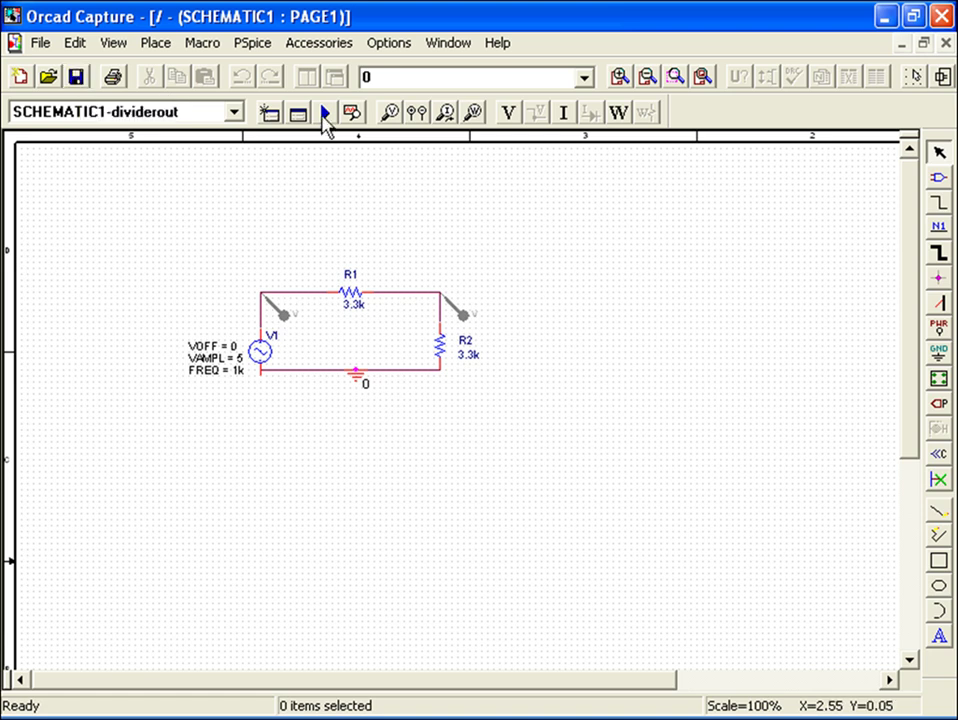
Run the dividerout simulation and review its simulation settings from PSpice A/D without changing them
left_click(324, 113)
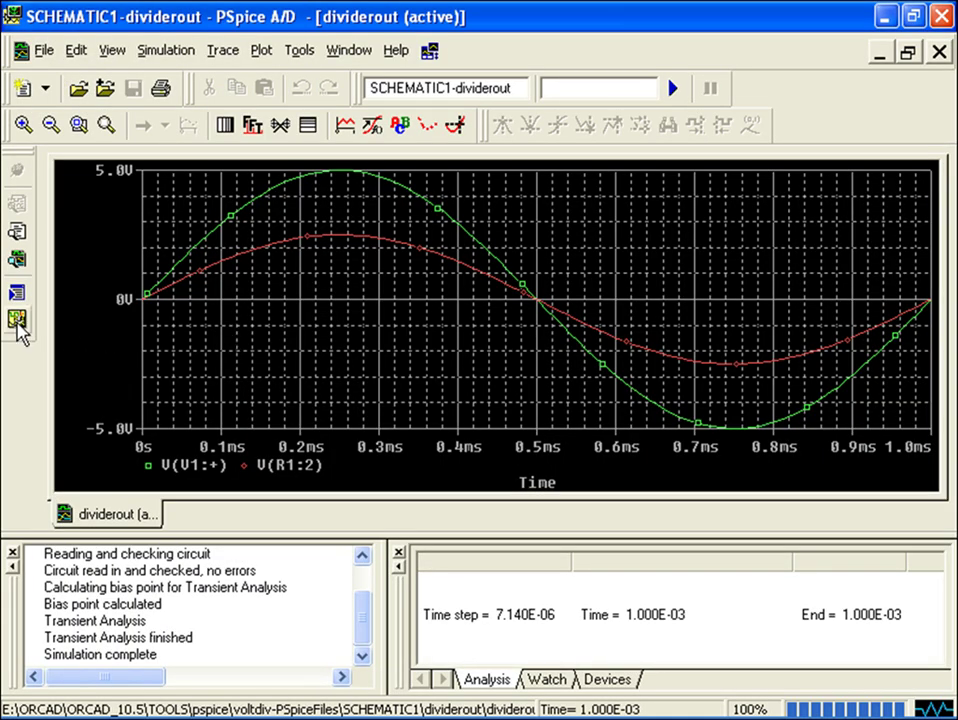
left_click(18, 320)
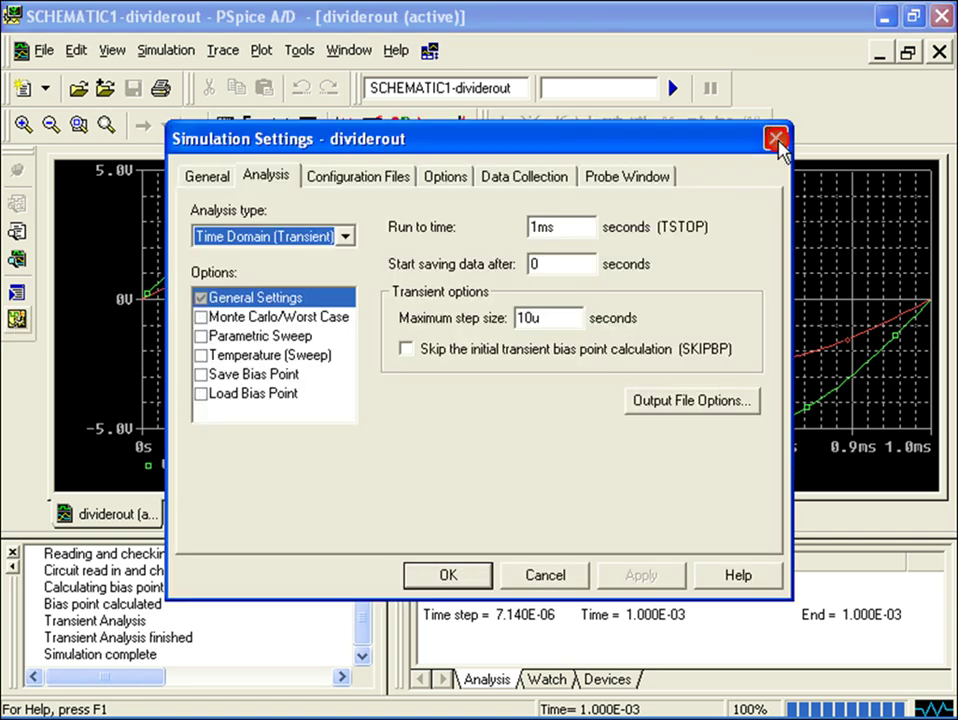
left_click(777, 140)
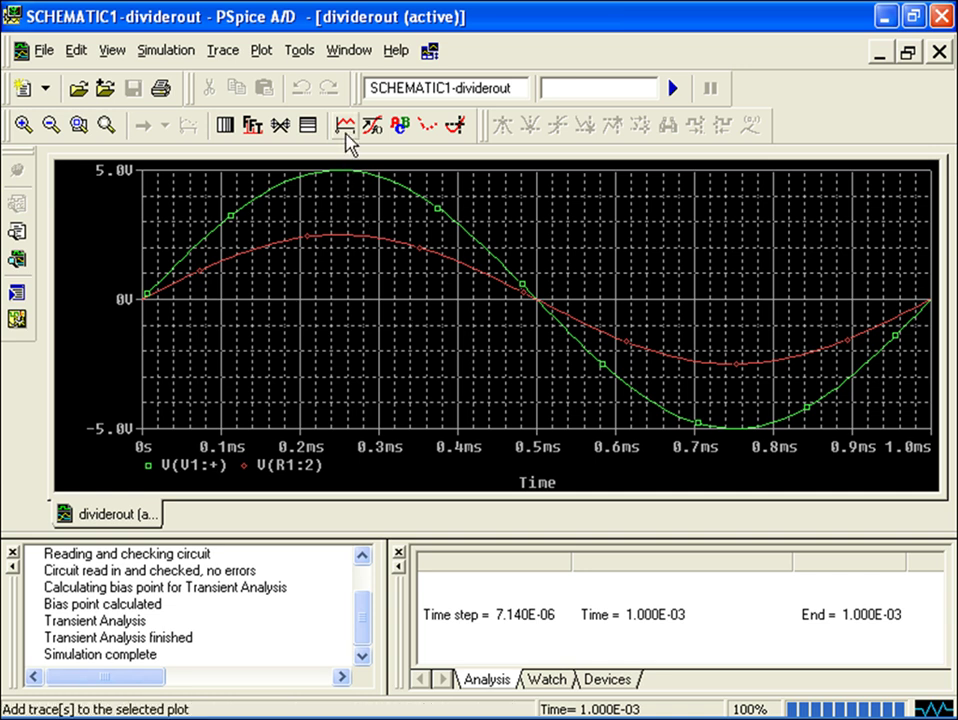
Open Add Traces, try V(R1:1) and V(R1:2) as the trace expression, and clear the expression
left_click(346, 126)
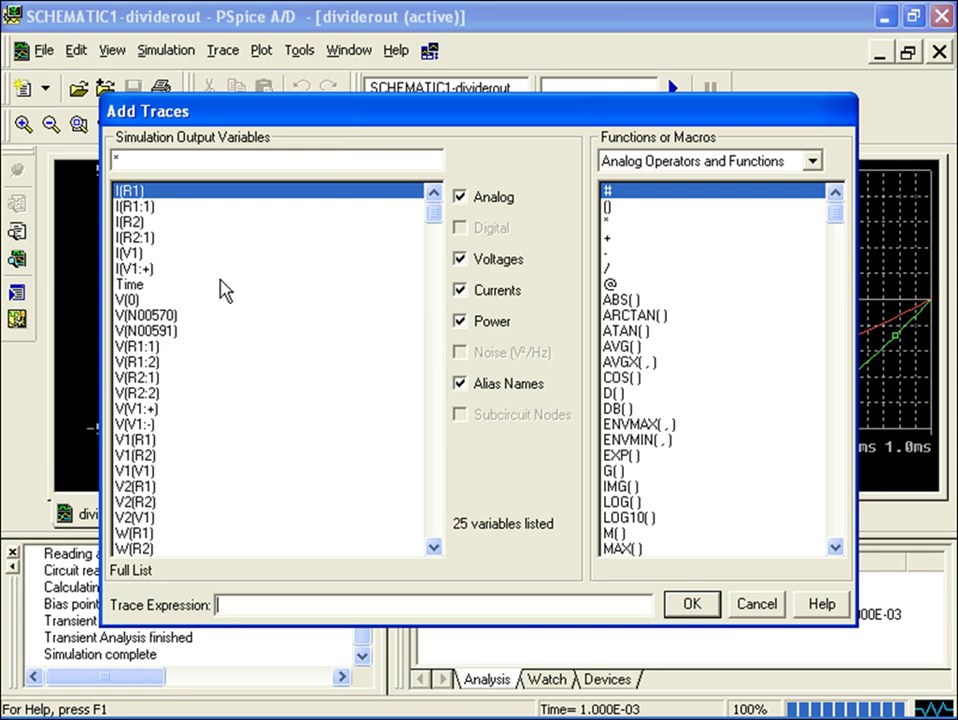
left_click(140, 346)
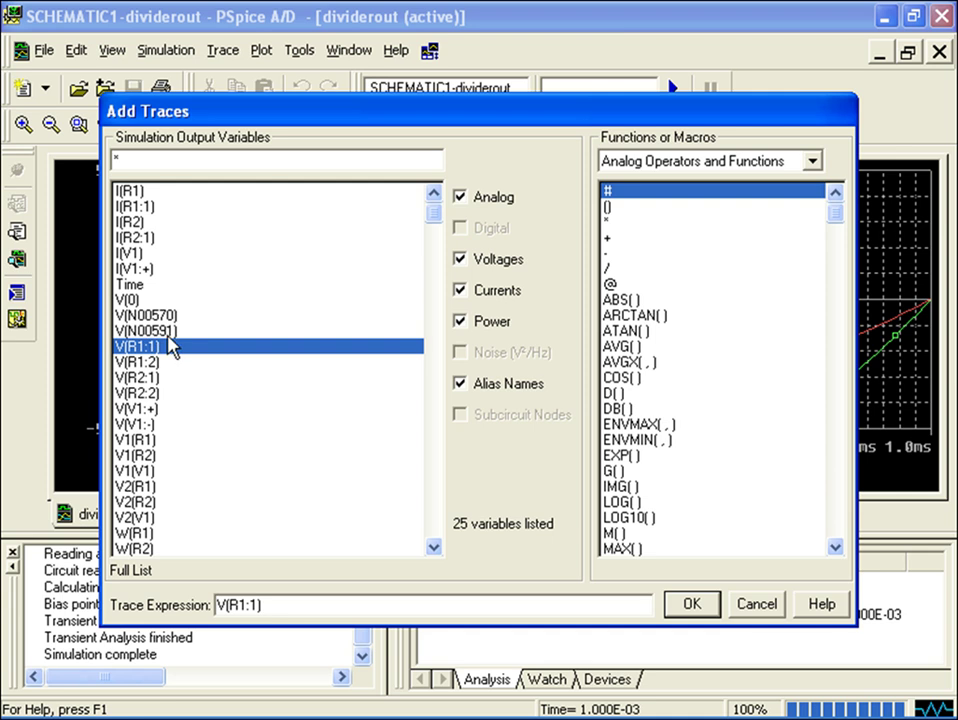
left_click(150, 362)
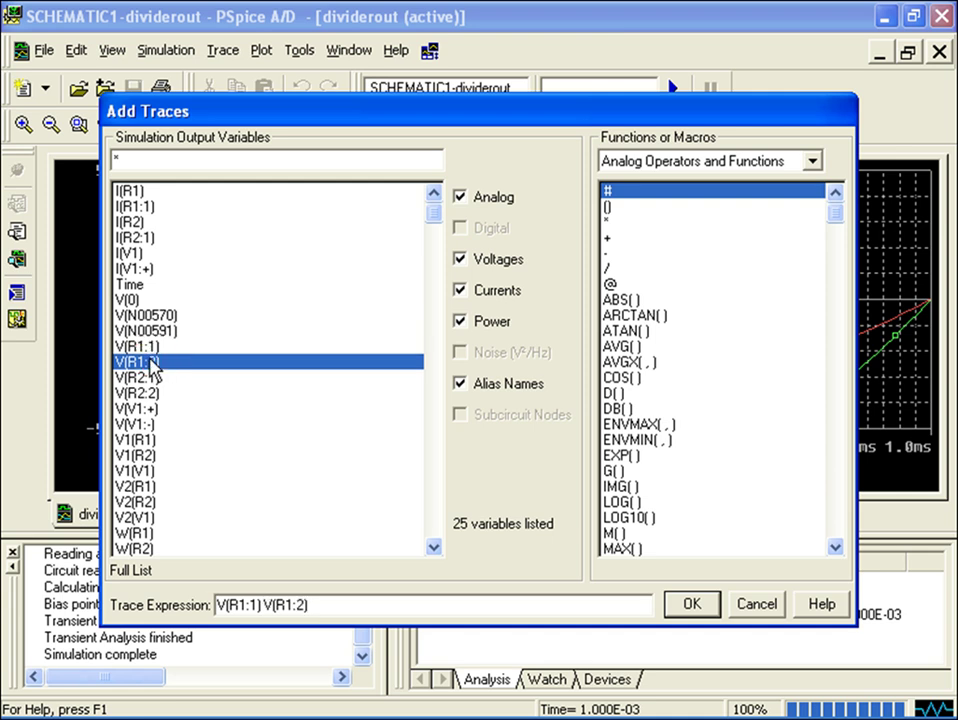
left_click_drag(321, 604, 188, 607)
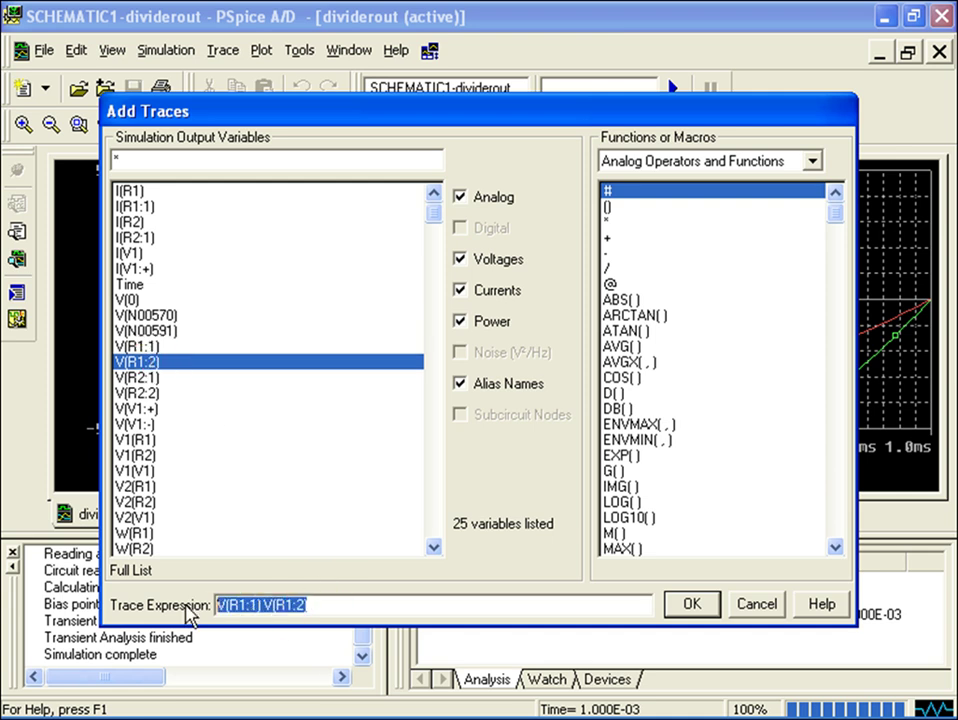
key("Delete")
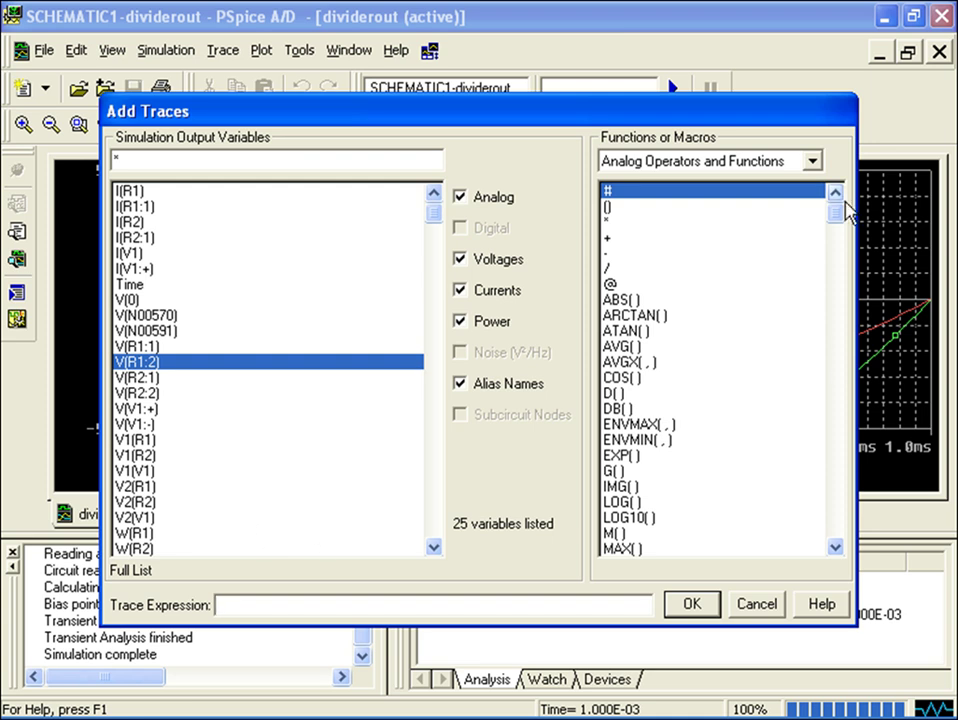
Add a trace to the plot with the expression SQRT(V(R1:2))
left_click_drag(838, 214, 836, 527)
double_click(612, 535)
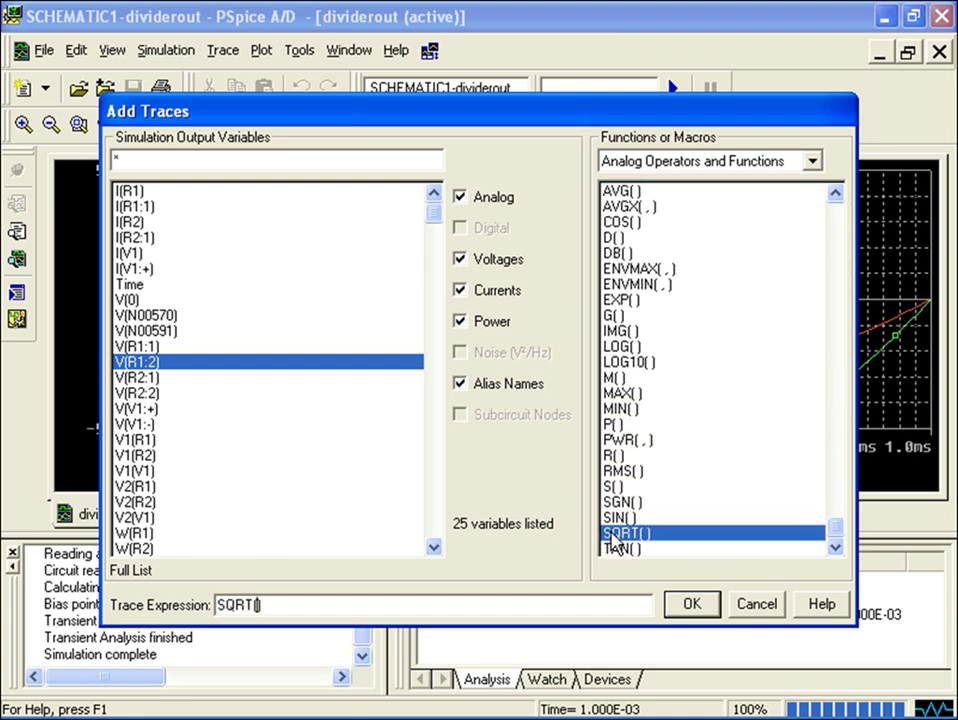
double_click(137, 361)
left_click(690, 603)
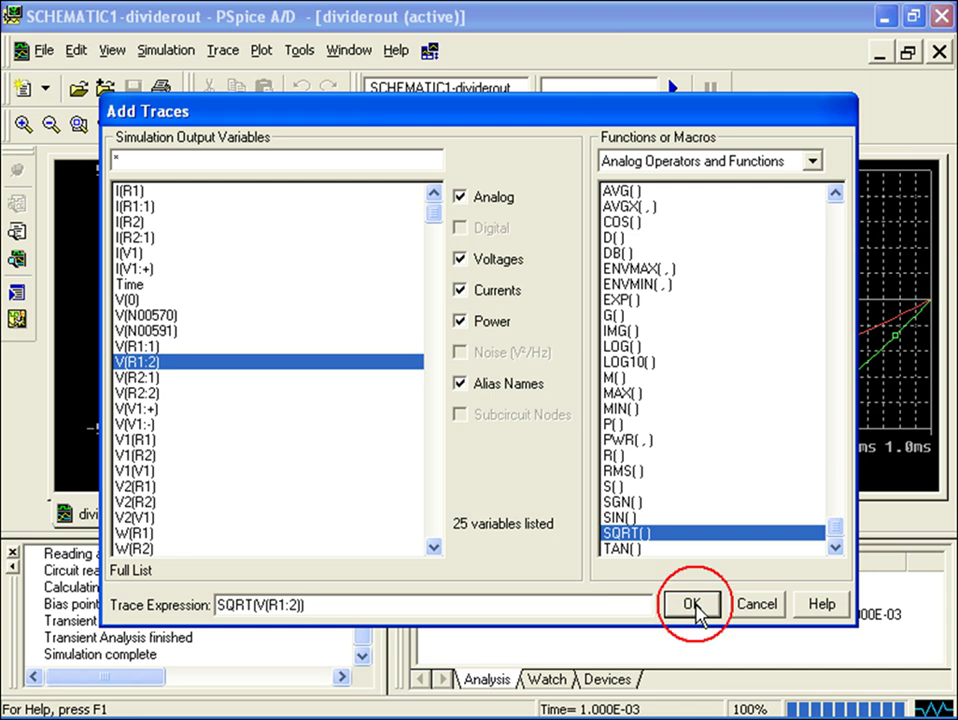